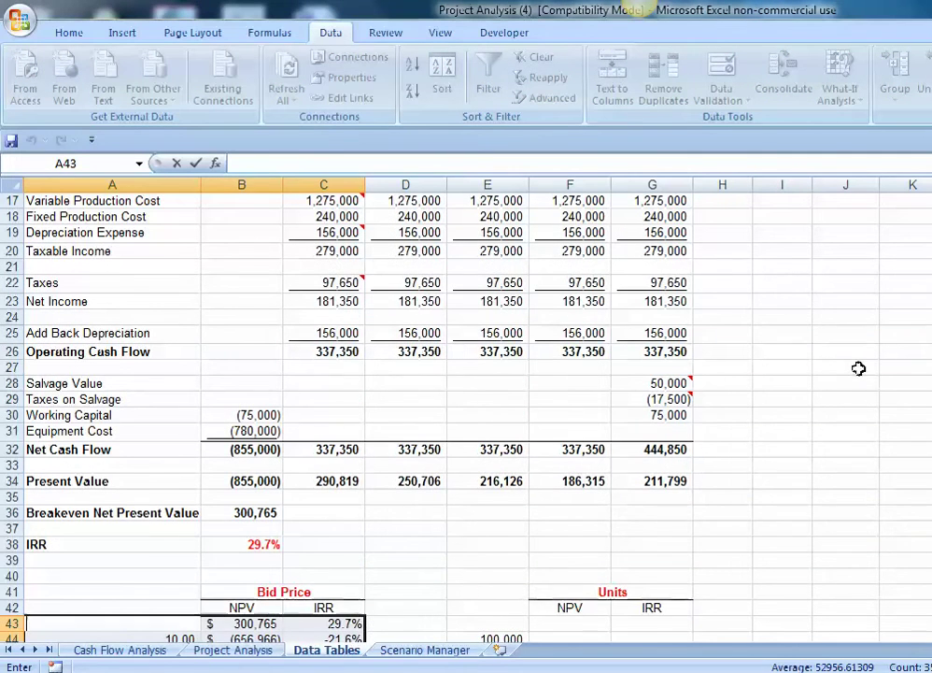
- Enter the year 2 units formula in D13 as prior-year units grown by sales growth, =C13*(1+$F$7)
click(839, 395)
scroll(829, 410, down, 5)
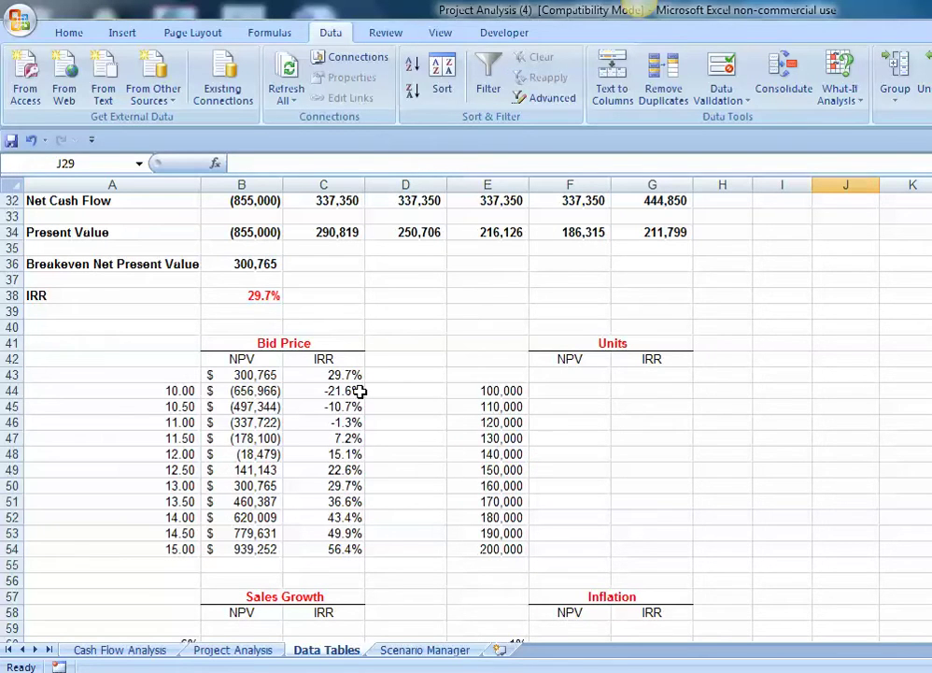
scroll(359, 390, up, 10)
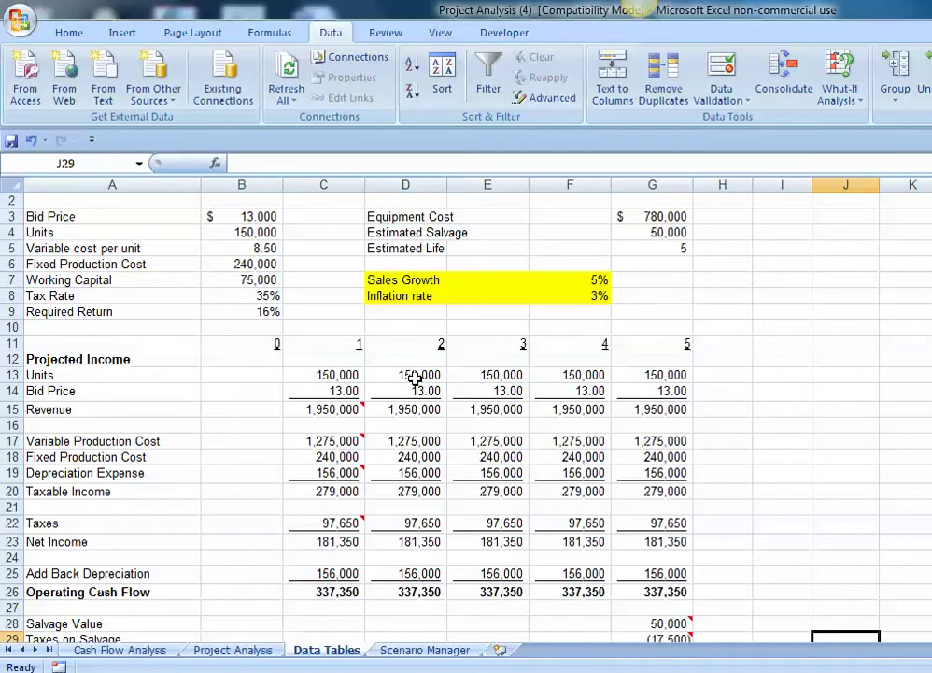
click(415, 376)
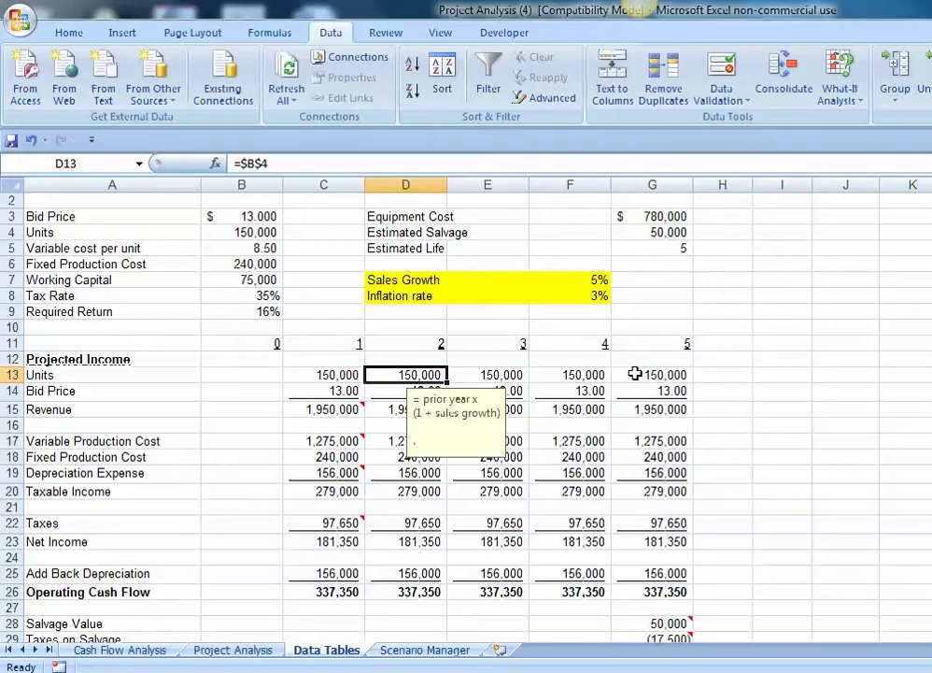
text(=)
click(338, 372)
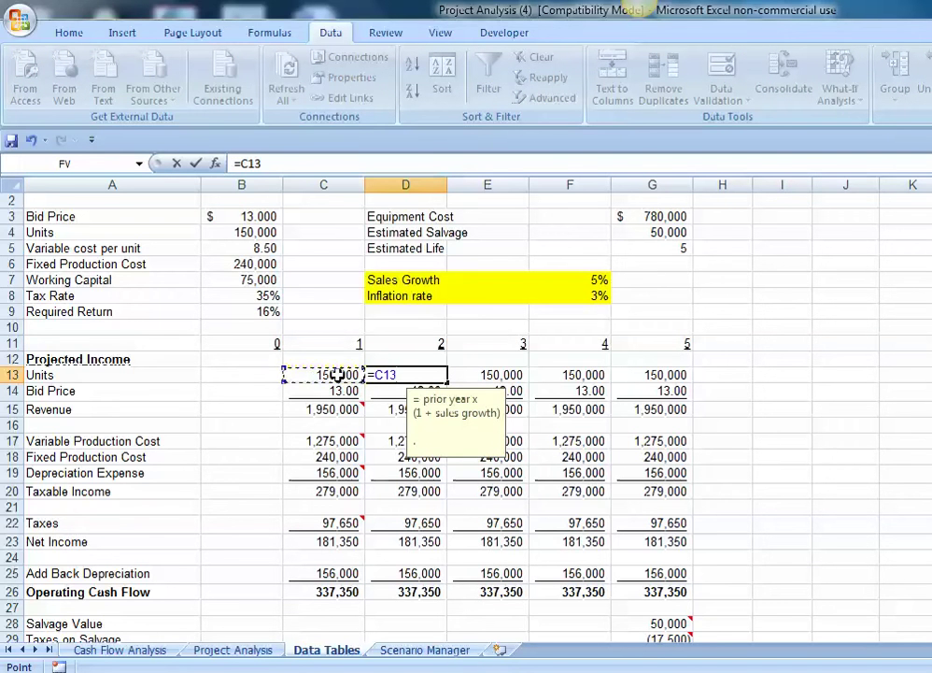
text(*(1+)
click(596, 280)
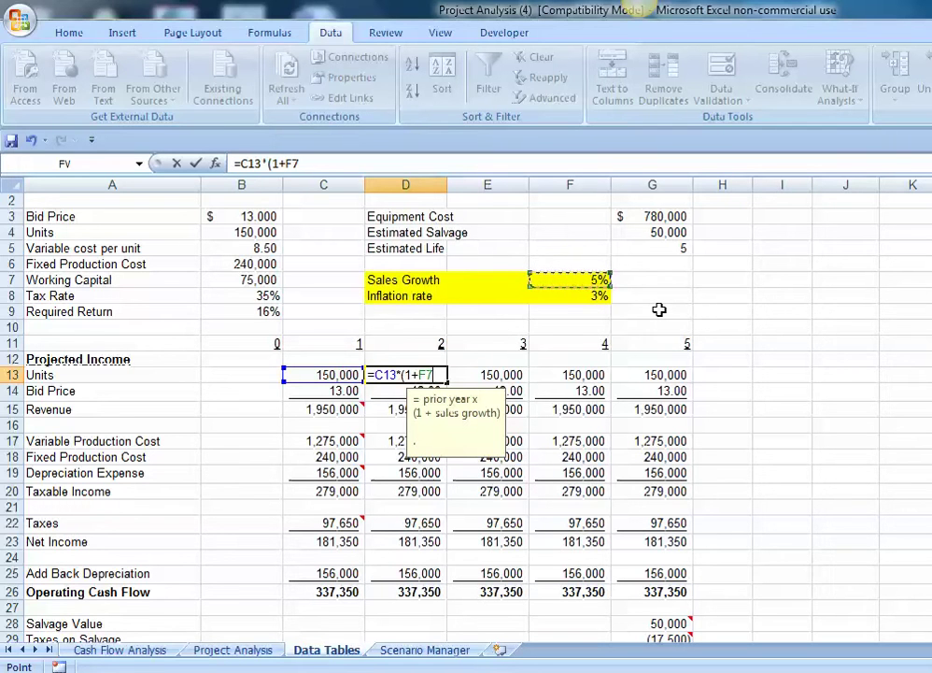
key(F4)
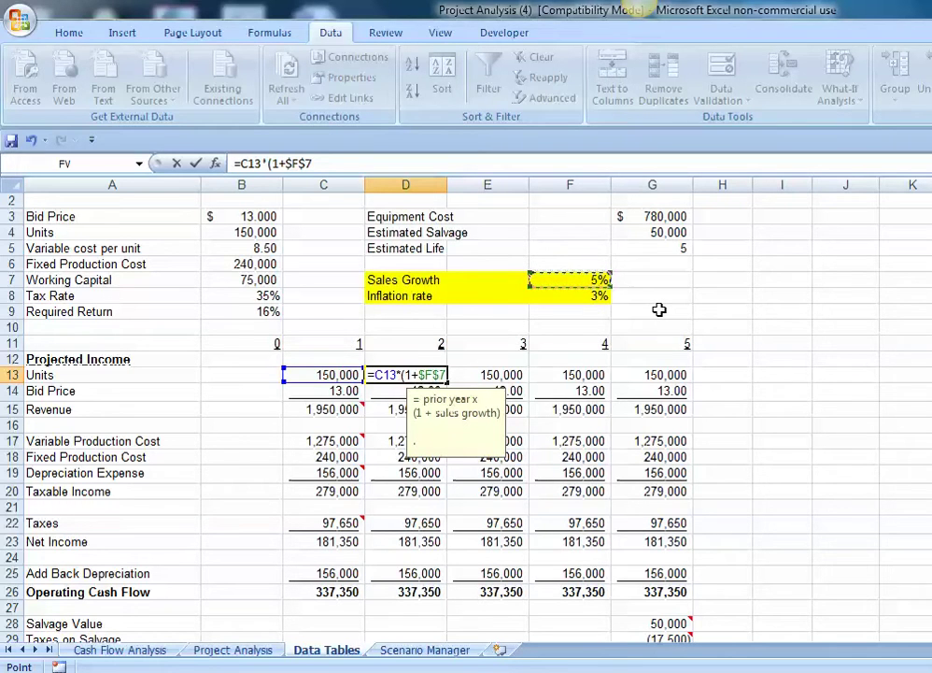
text())
key(Return)
- Enter the year 2 bid price formula in D14 as the prior-year price grown by inflation, =C14*(1+$F$8)
text(=)
click(344, 390)
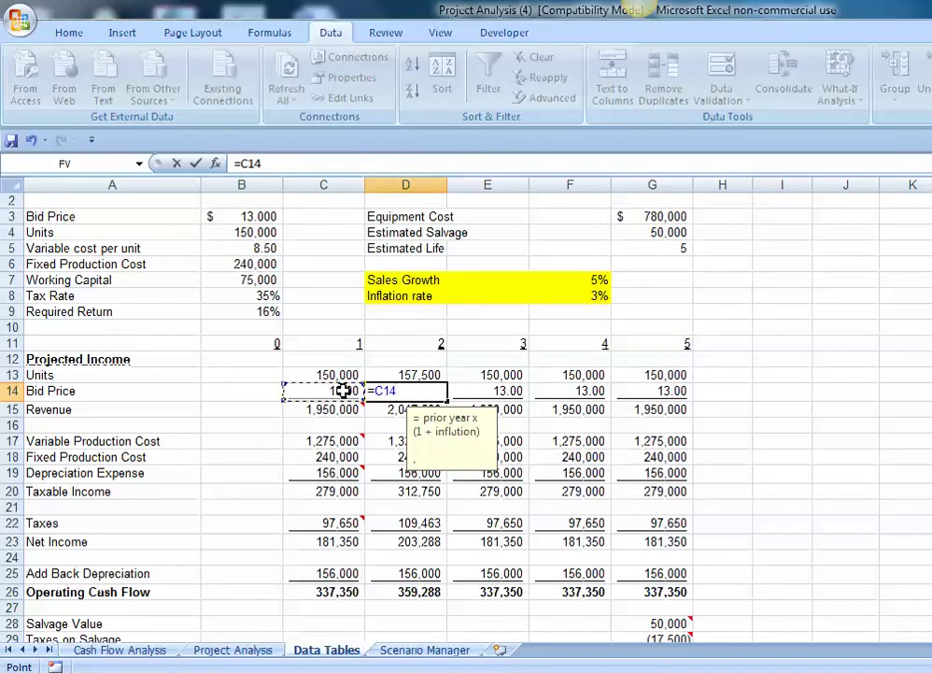
text(*(1+)
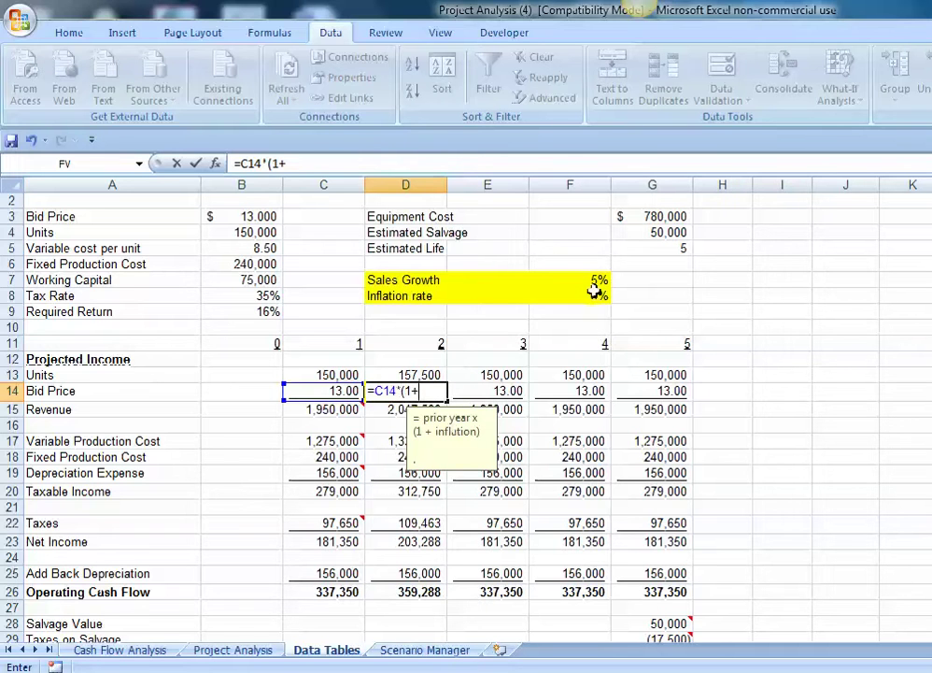
click(593, 296)
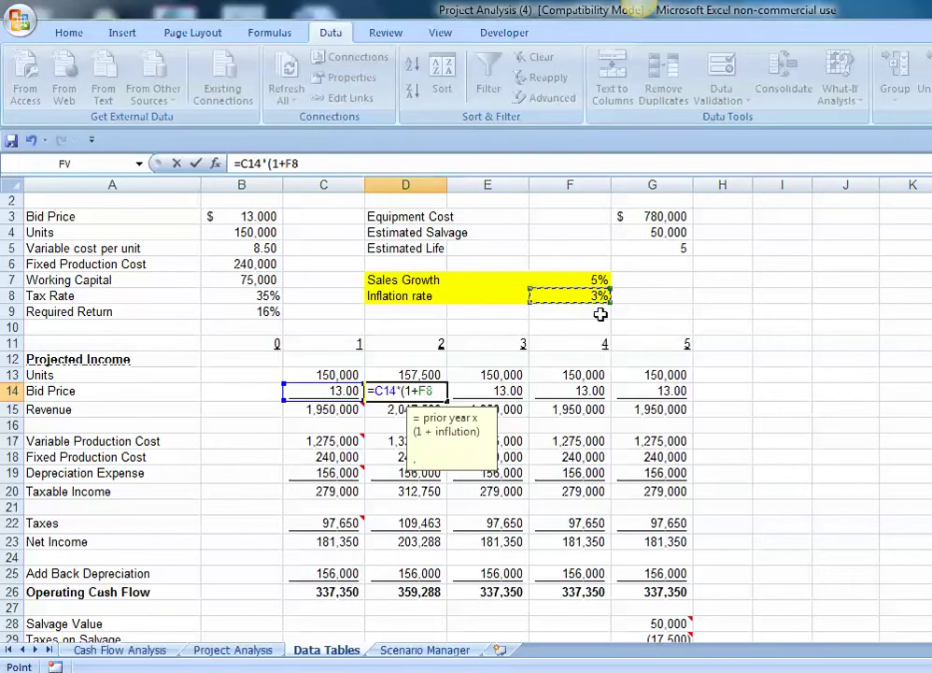
key(F4)
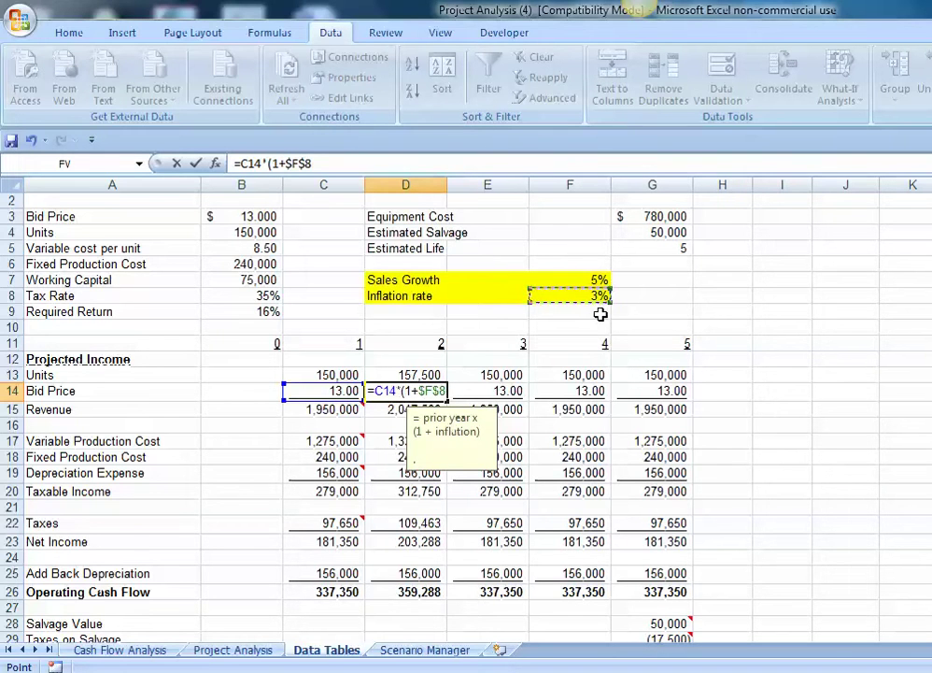
text())
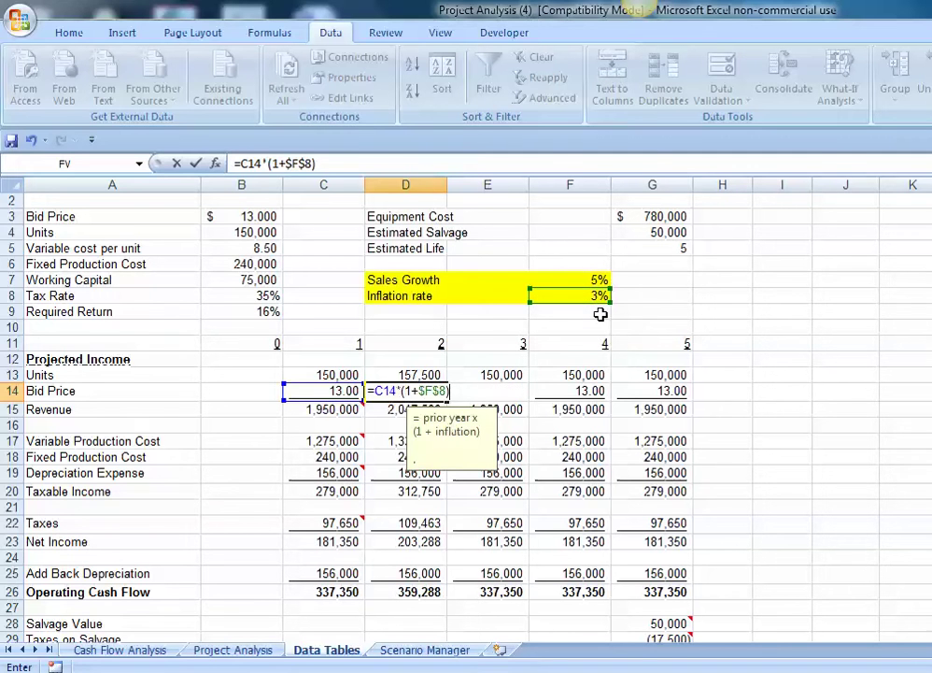
key(Return)
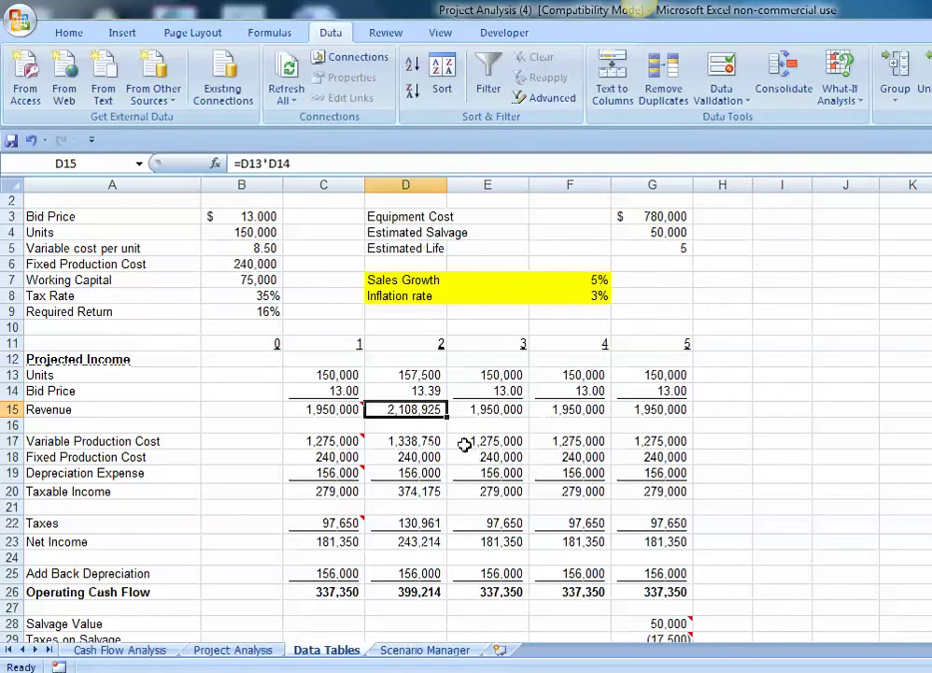
- Extend the year 2 variable production cost formula in D17 with compounded inflation, making it =D13*$B$5*(1+$F$8)^(D11-1)
click(401, 441)
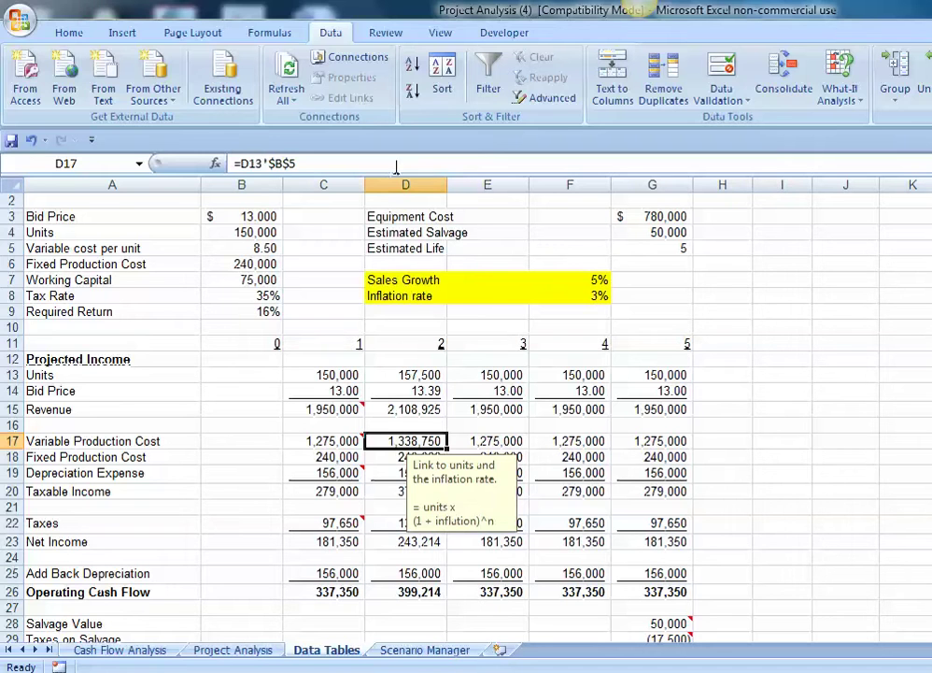
click(297, 164)
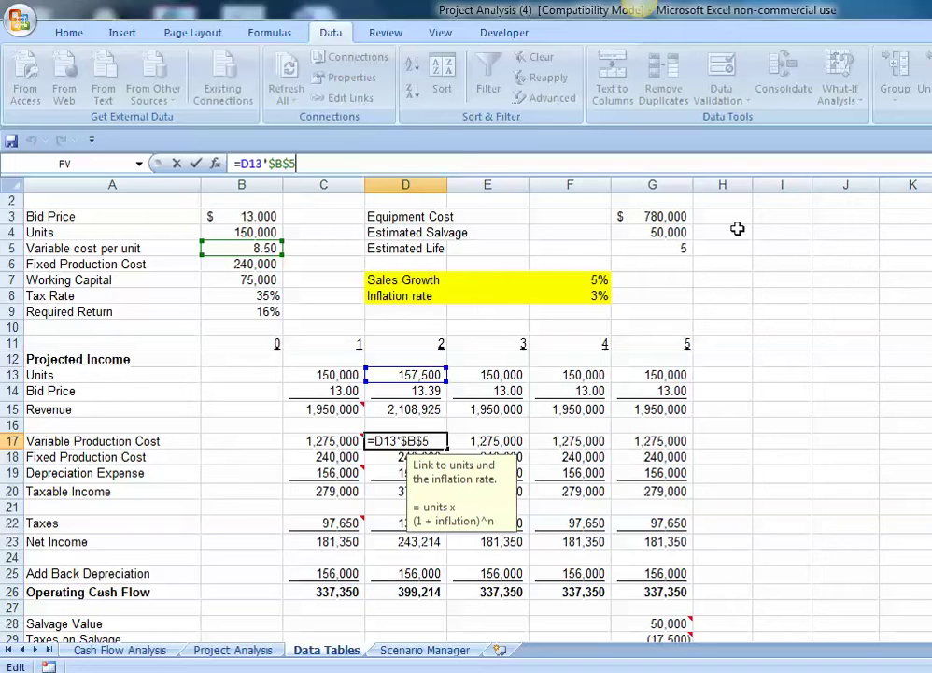
text(*(1+)
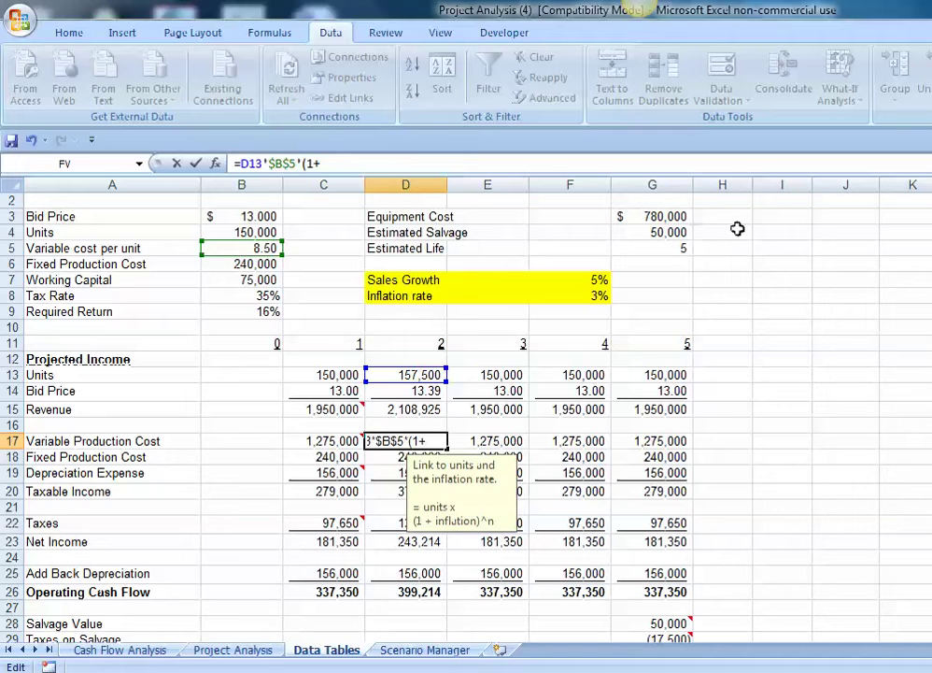
click(597, 292)
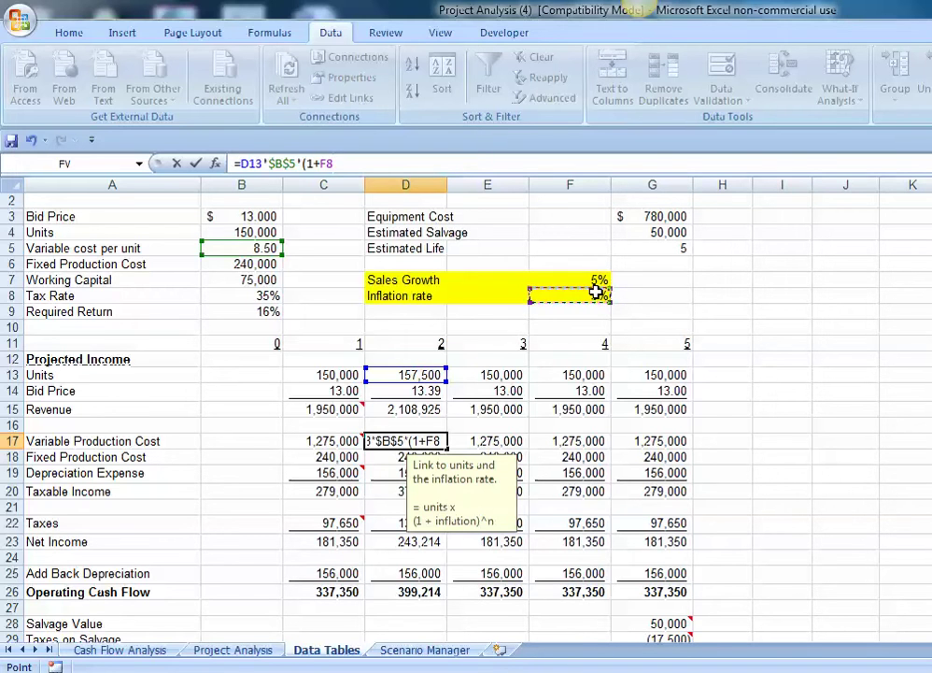
key(F4)
text()^)
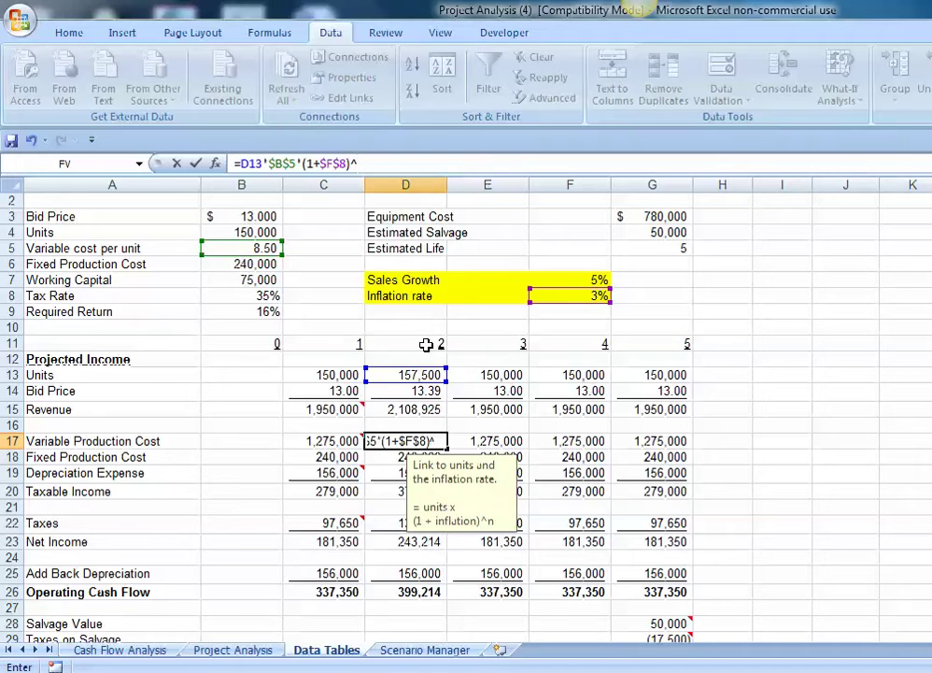
text(()
click(425, 344)
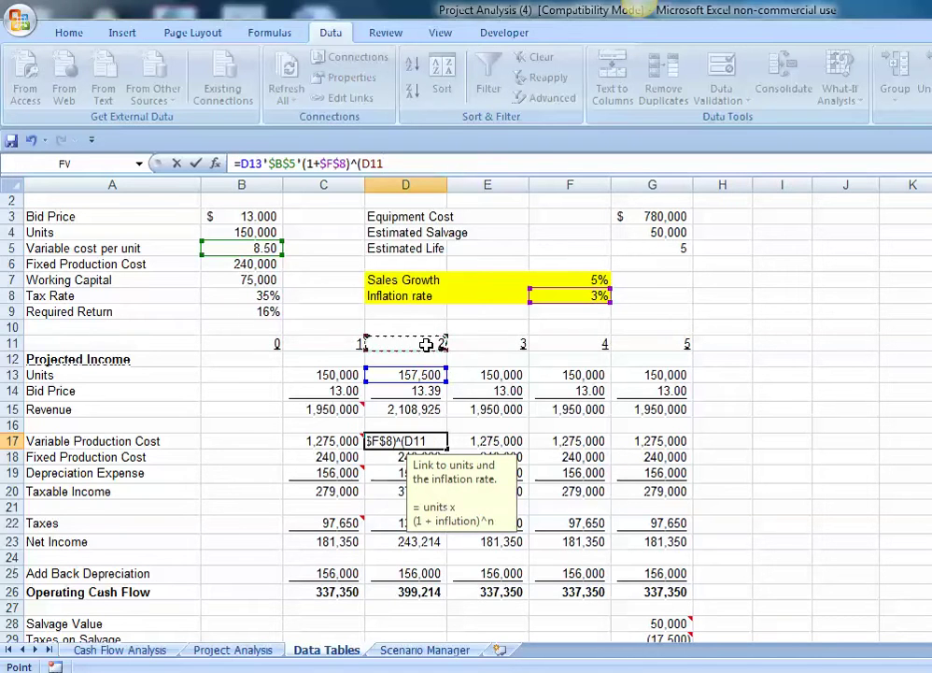
text(-)
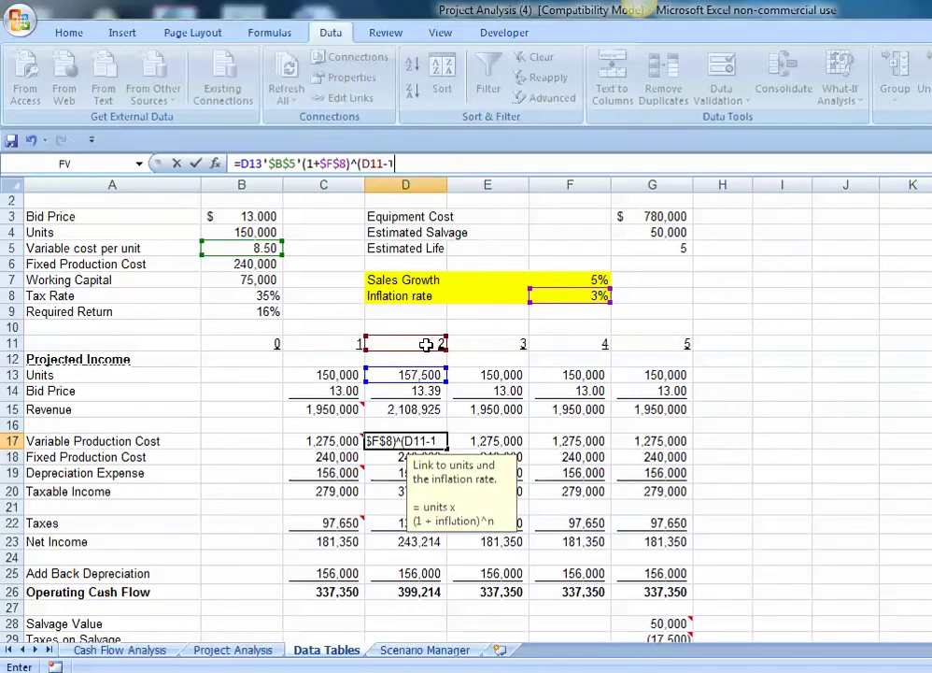
text(1))
key(Return)
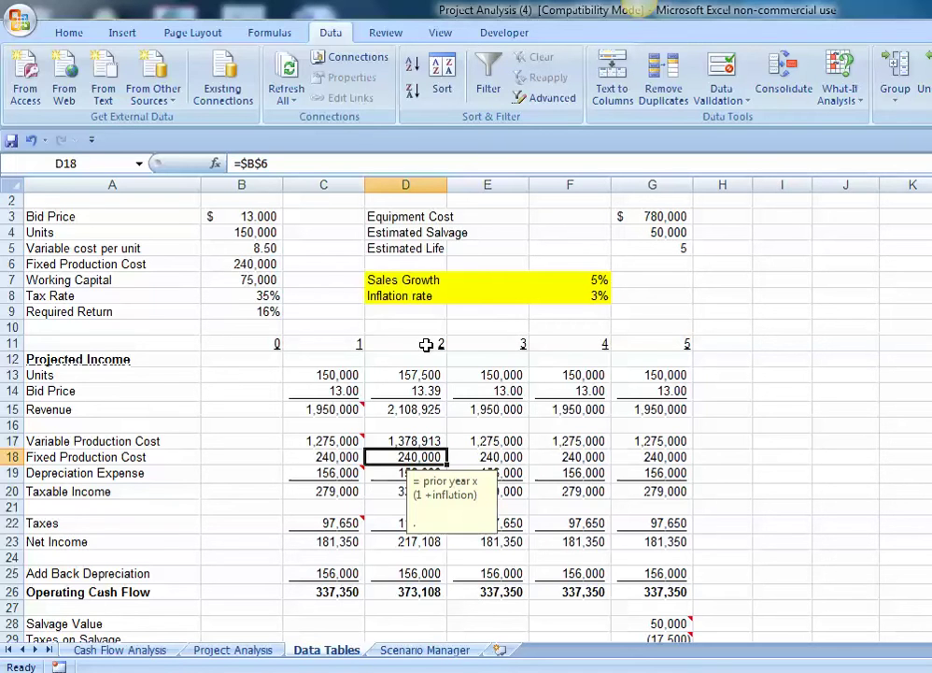
- Enter the year 2 fixed production cost formula in D18 as the prior-year cost grown by inflation, =C18*(1+$F$8)
text(=)
click(348, 457)
text(*(1)
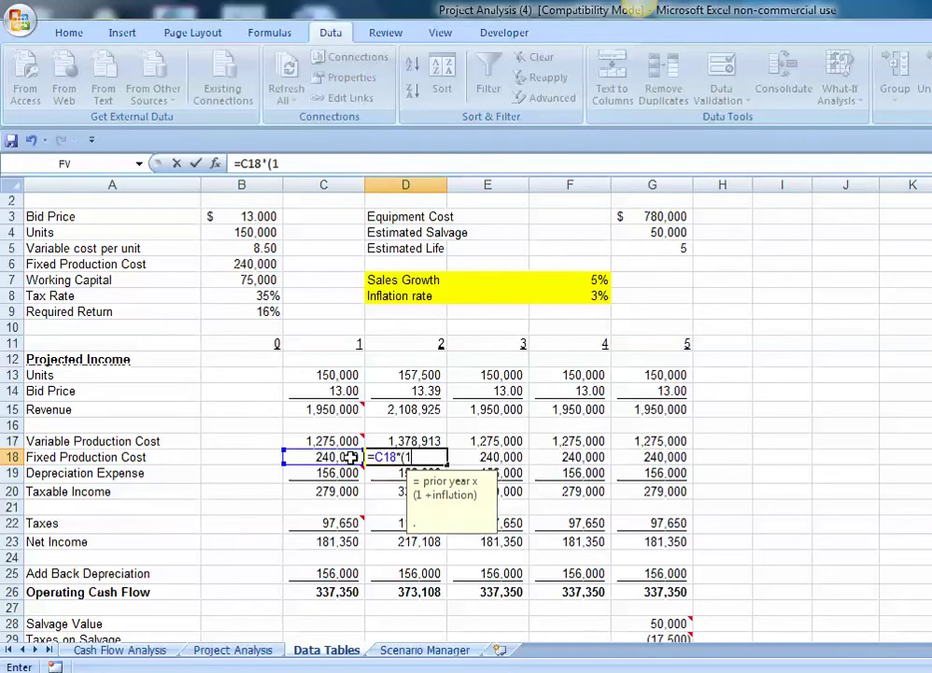
text(+)
click(587, 296)
key(F4)
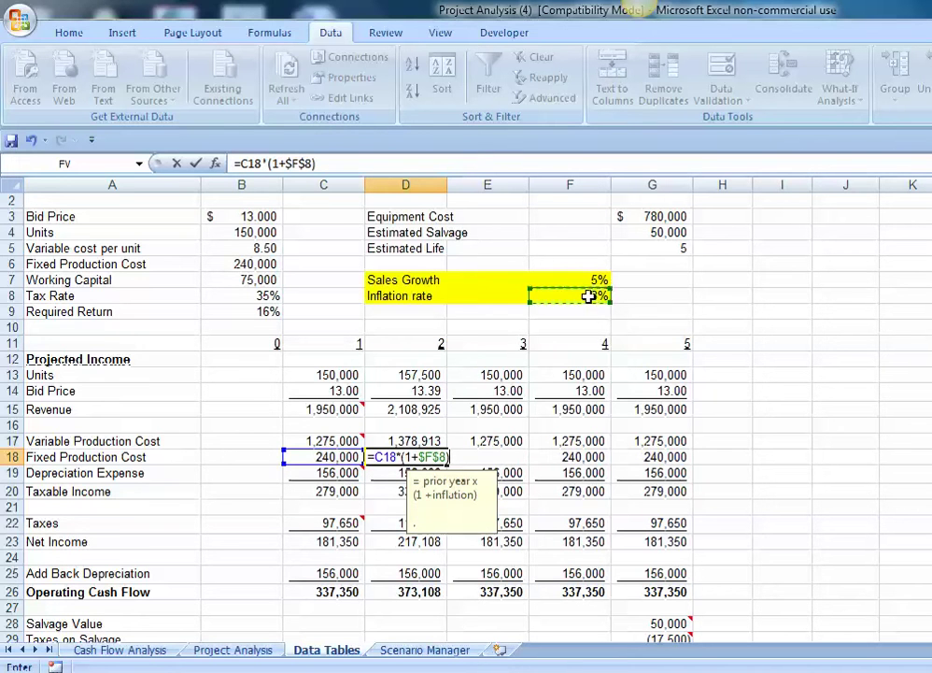
key(Return)
- Fill the year 2 formulas from Units through Taxable Income across years 3 to 5
drag(416, 375, 696, 493)
click(807, 392)
- Set the sales growth assumption to 6% and the inflation rate to 2%
click(584, 283)
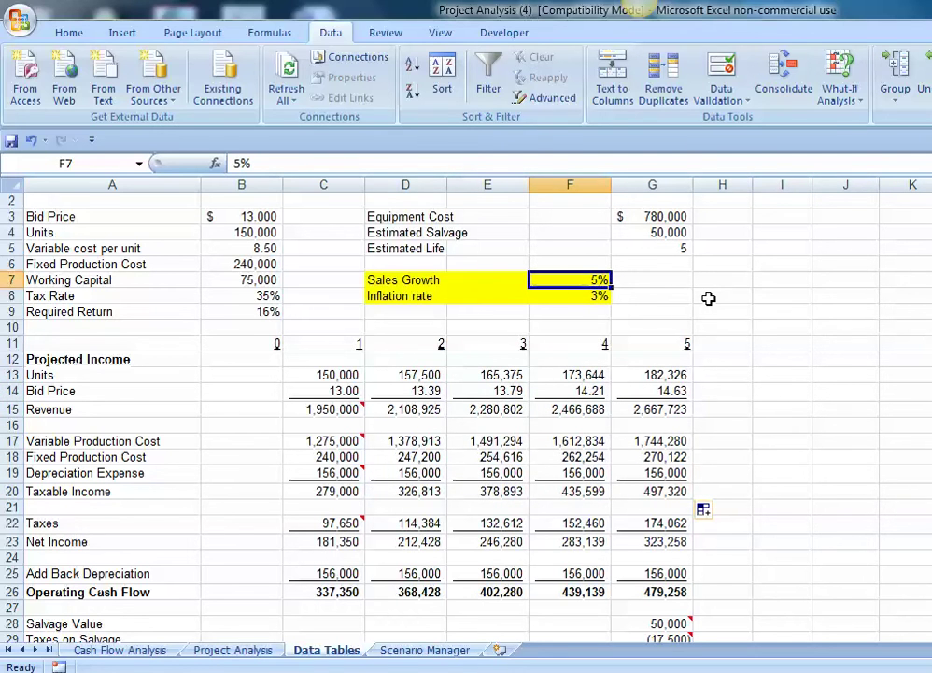
text(6)
click(706, 306)
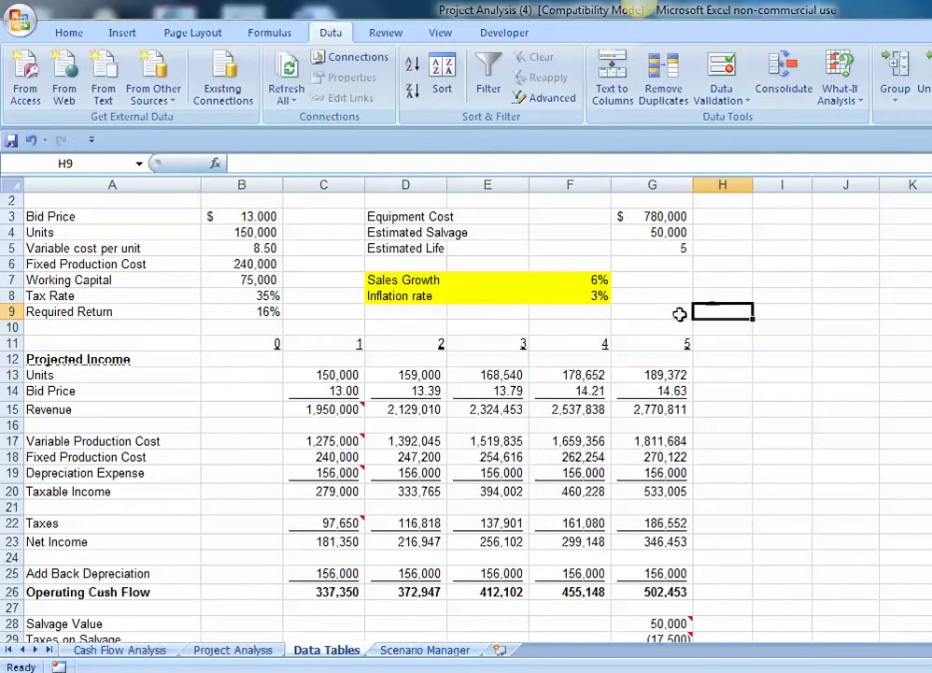
click(588, 278)
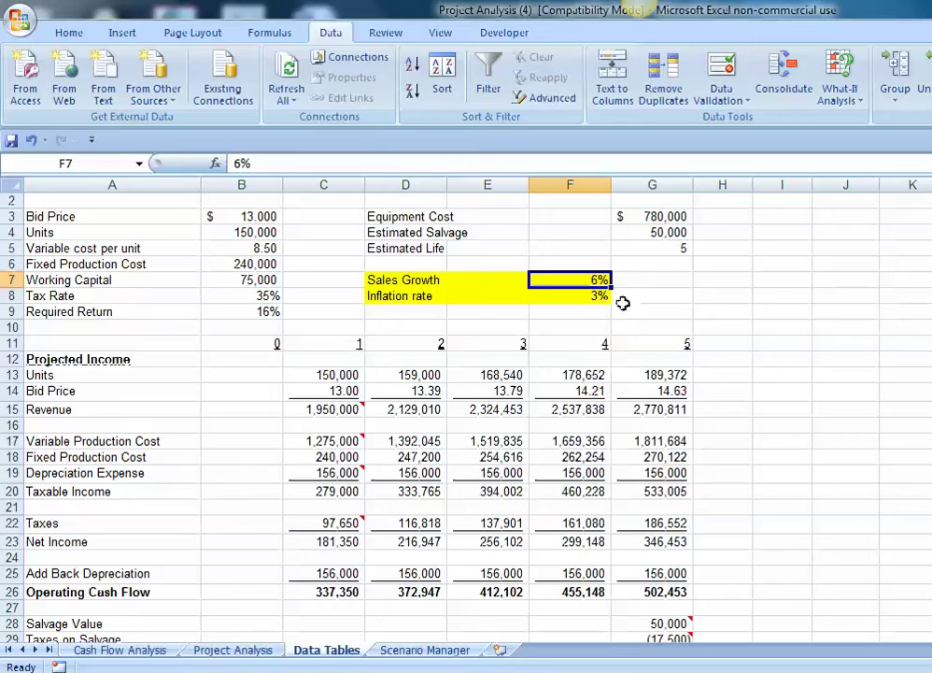
click(591, 298)
text(2)
click(630, 308)
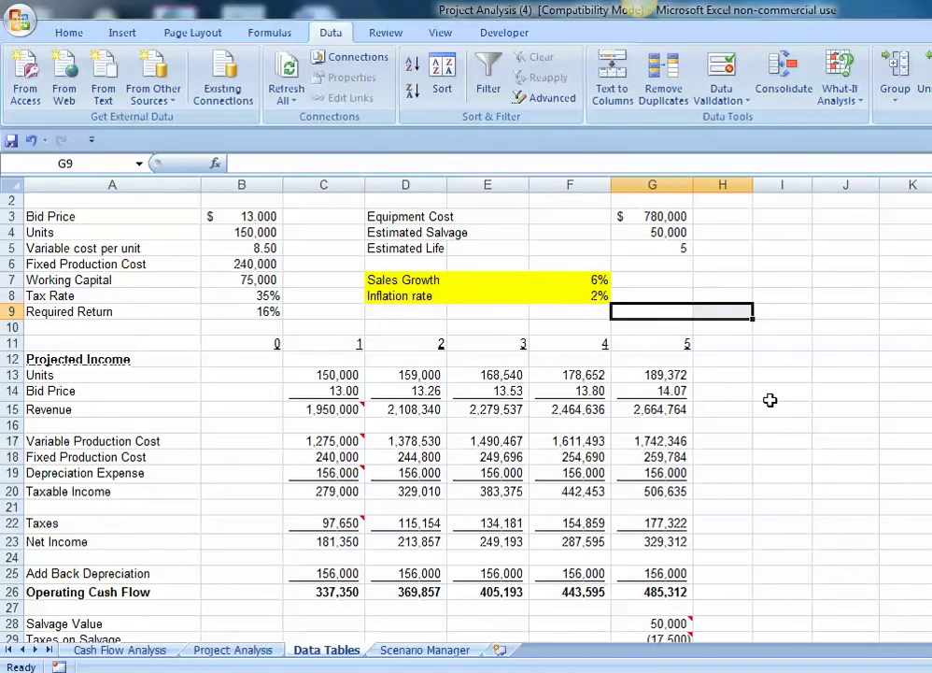
- Review the NPV and IRR results and the Bid Price data table, and check the bid price input in B3
scroll(770, 399, down, 6)
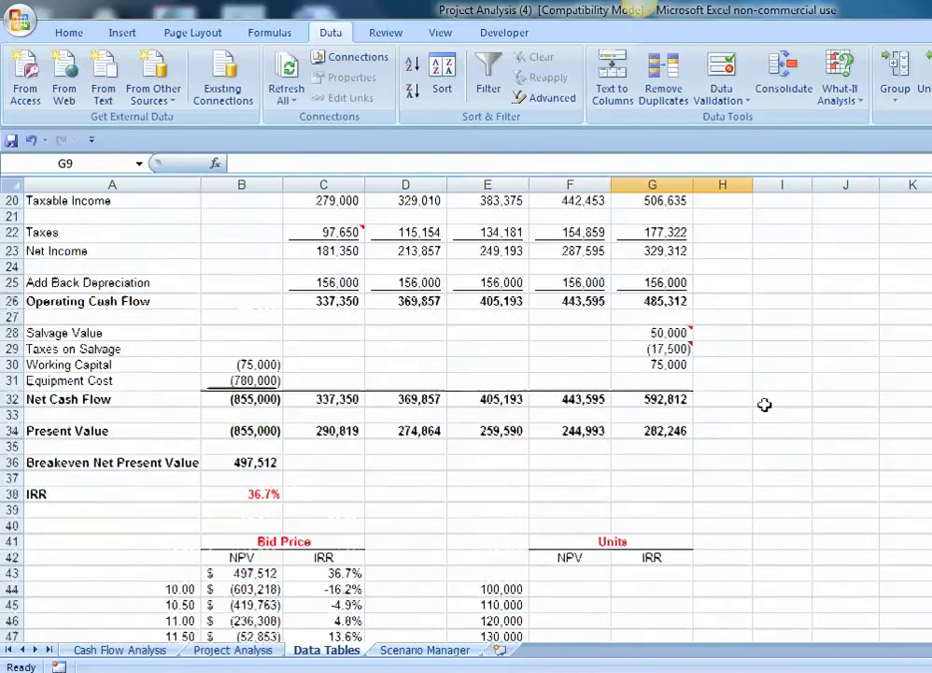
scroll(764, 404, down, 4)
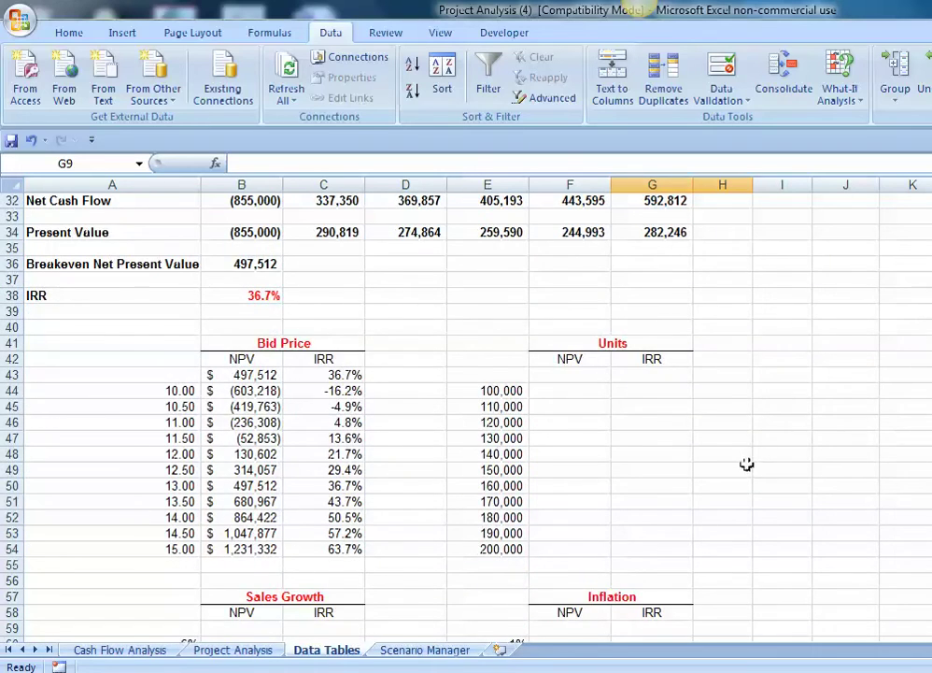
scroll(746, 464, down, 1)
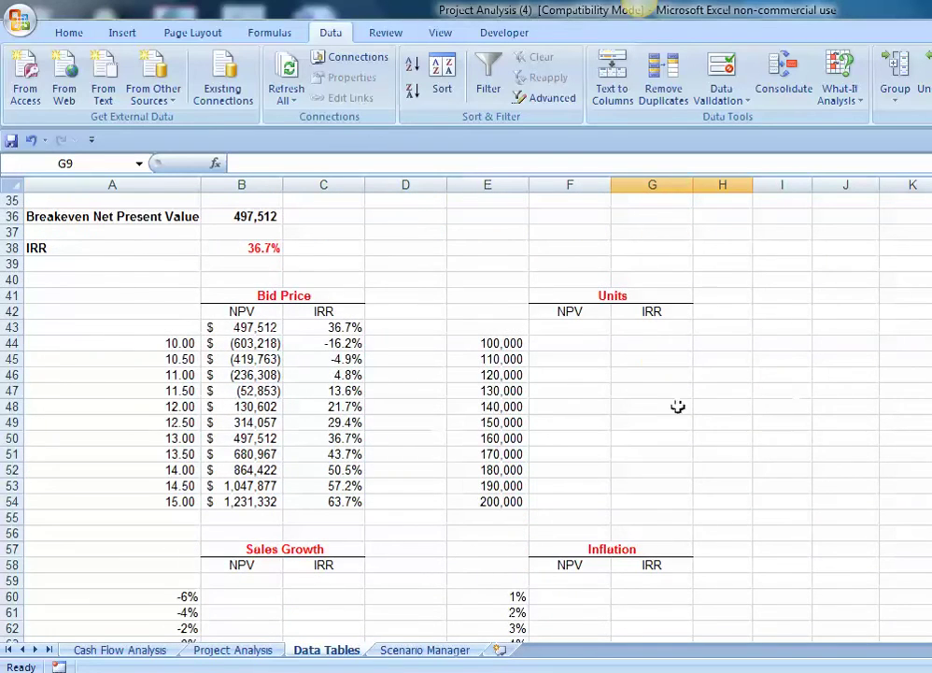
click(841, 391)
scroll(780, 309, up, 11)
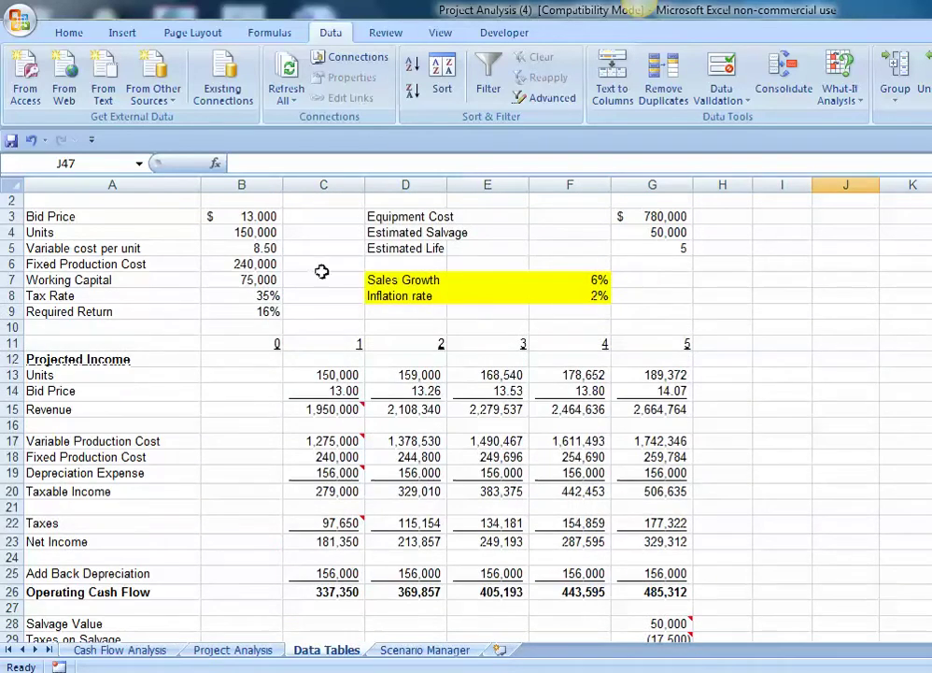
click(251, 218)
scroll(734, 411, down, 9)
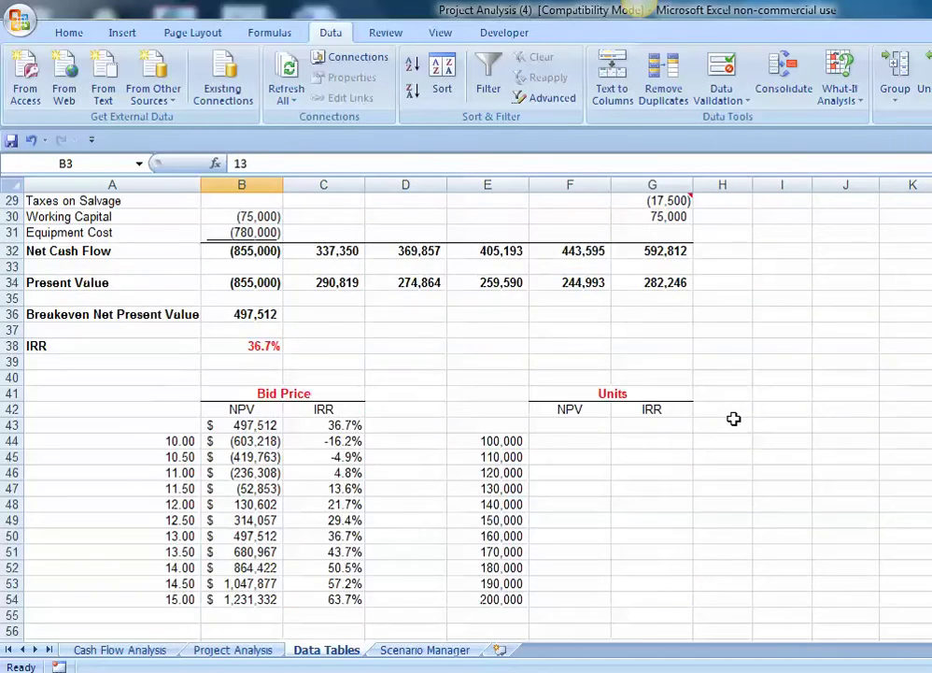
scroll(733, 419, down, 2)
- Highlight the 13.00 row of the Bid Price data table in yellow and check it against the model's NPV and IRR cells
drag(158, 439, 359, 439)
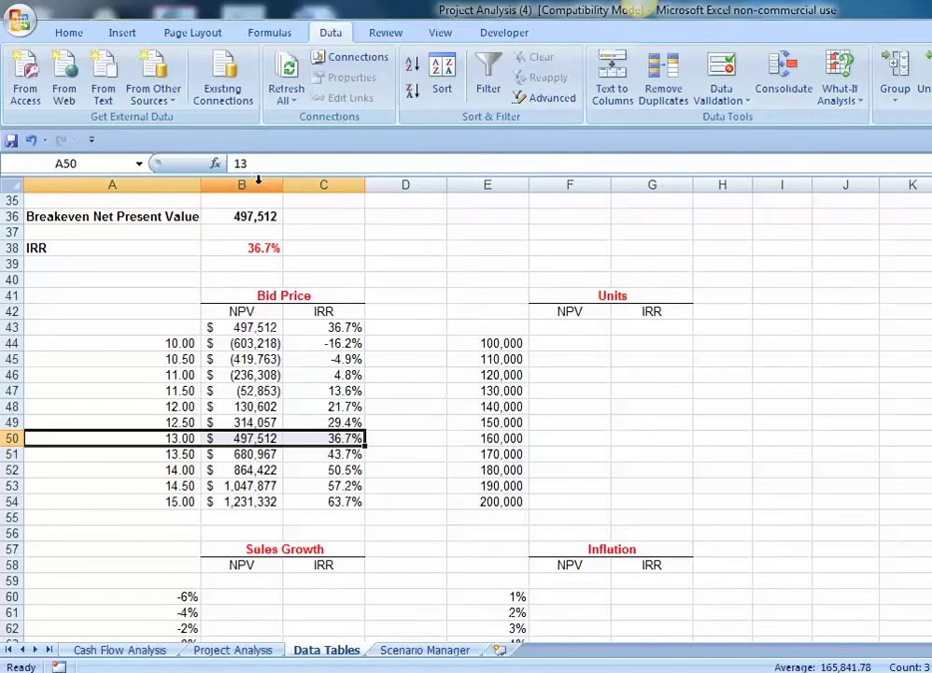
click(68, 33)
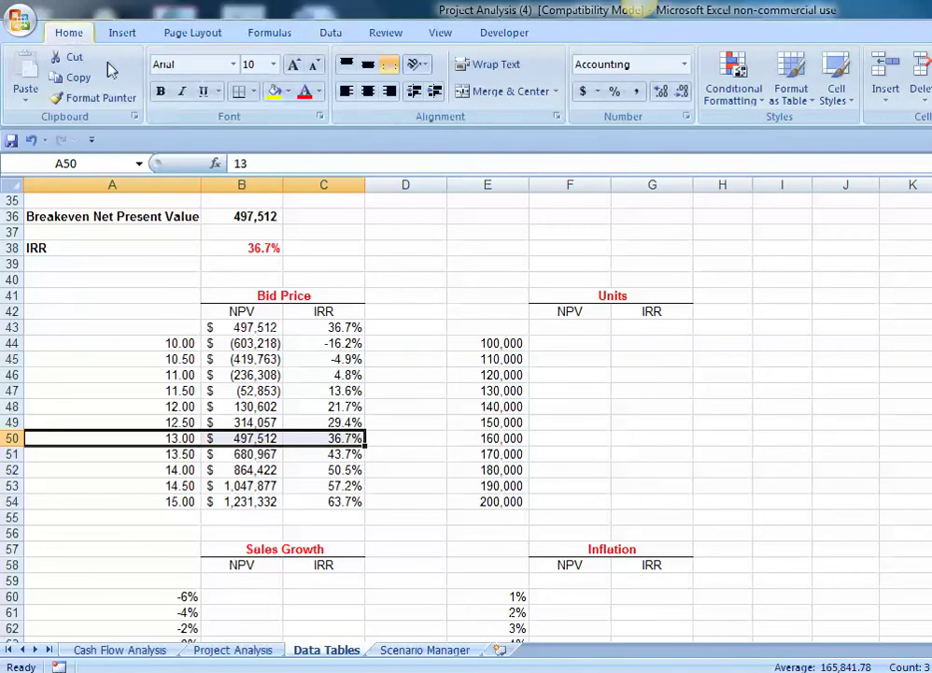
click(274, 97)
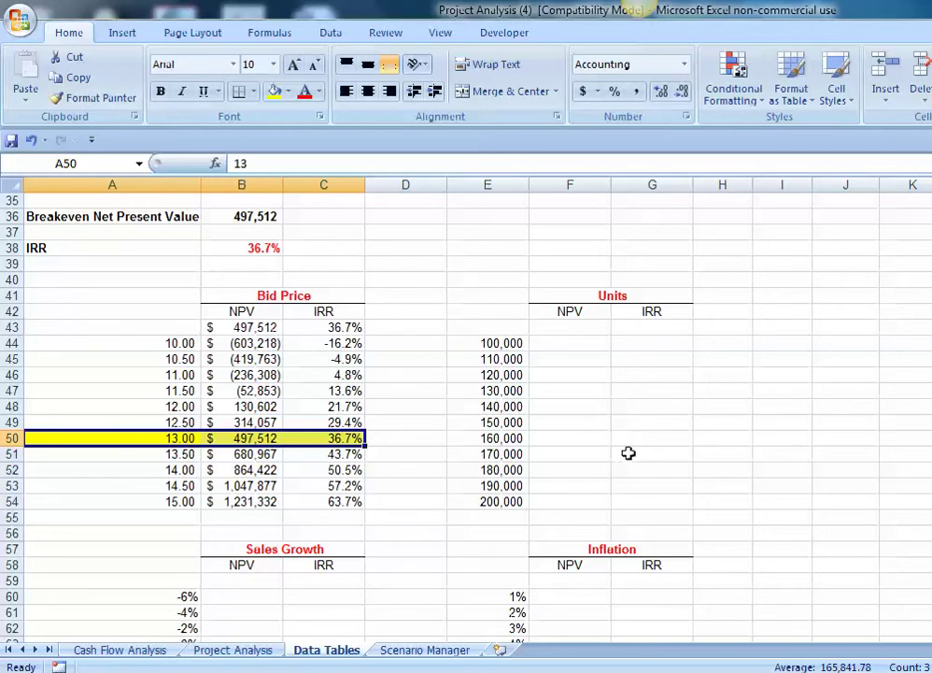
click(260, 217)
click(269, 248)
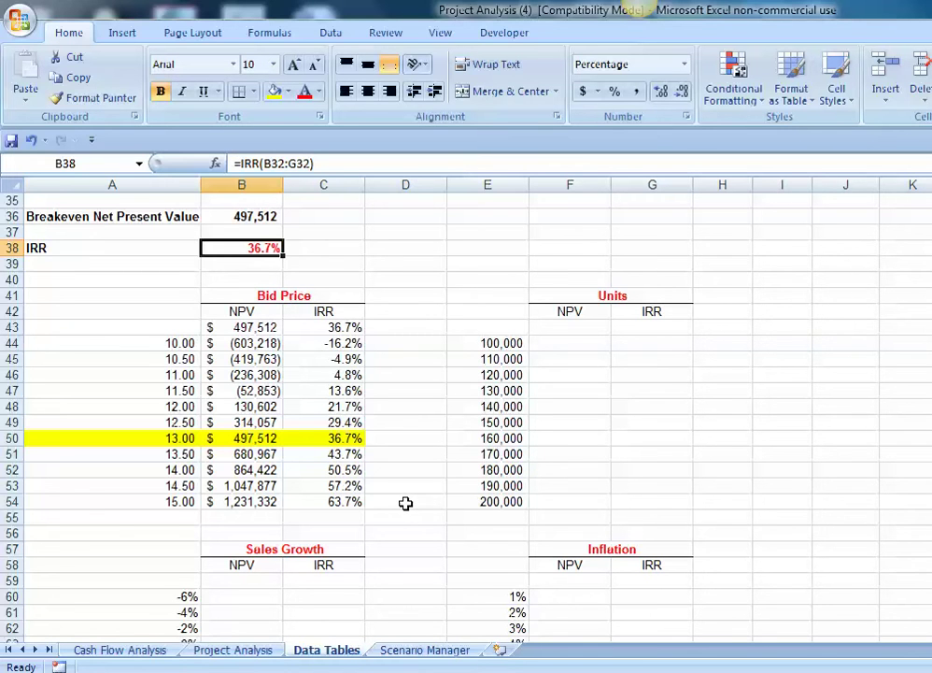
- Link the Units table's NPV cell F43 to B36 and its IRR cell G43 to B38
click(405, 504)
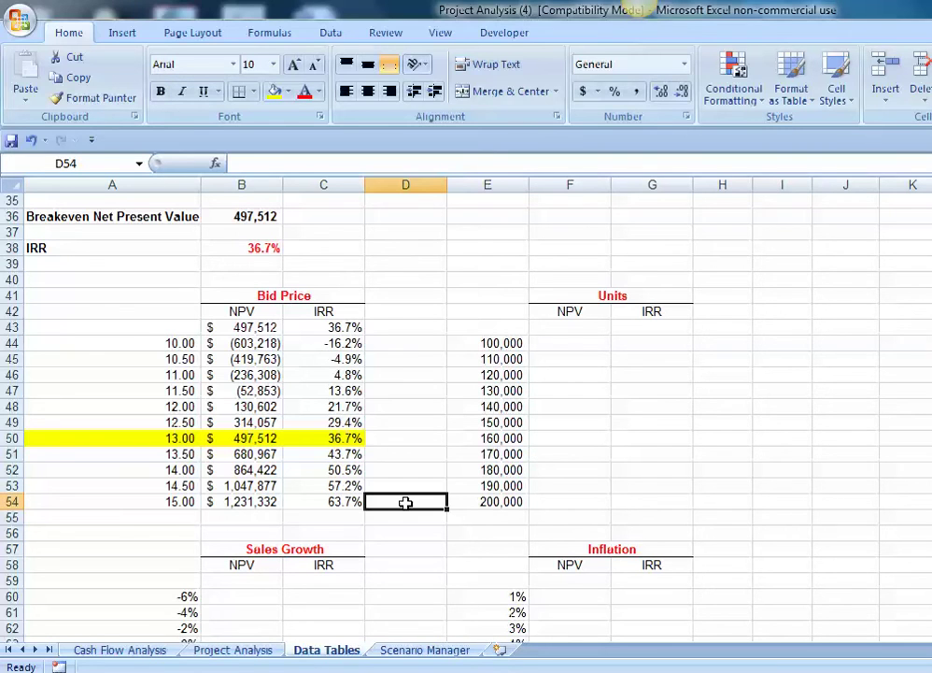
click(562, 329)
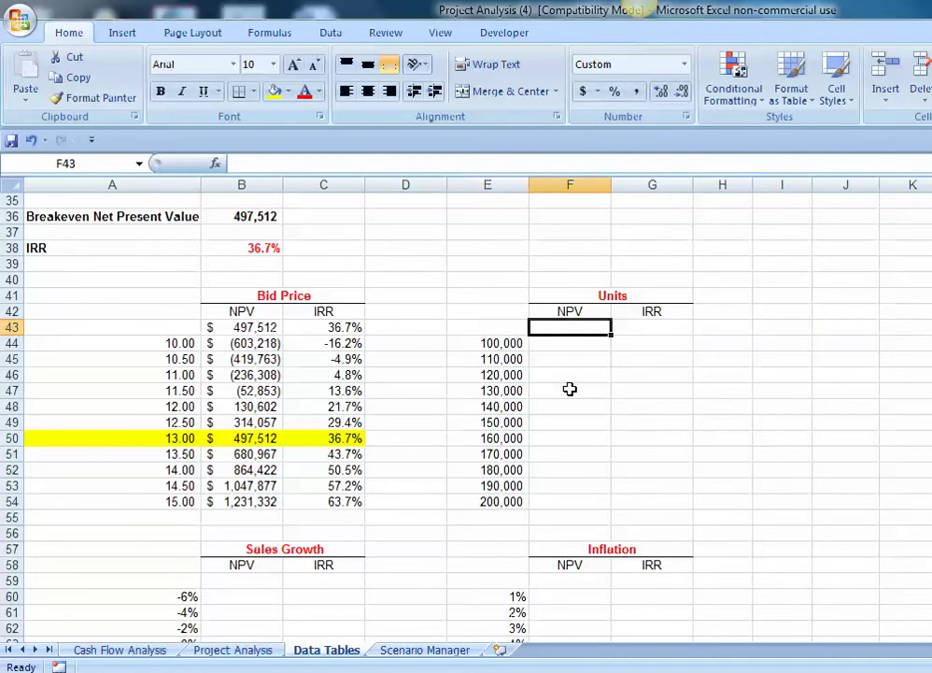
text(=)
click(245, 218)
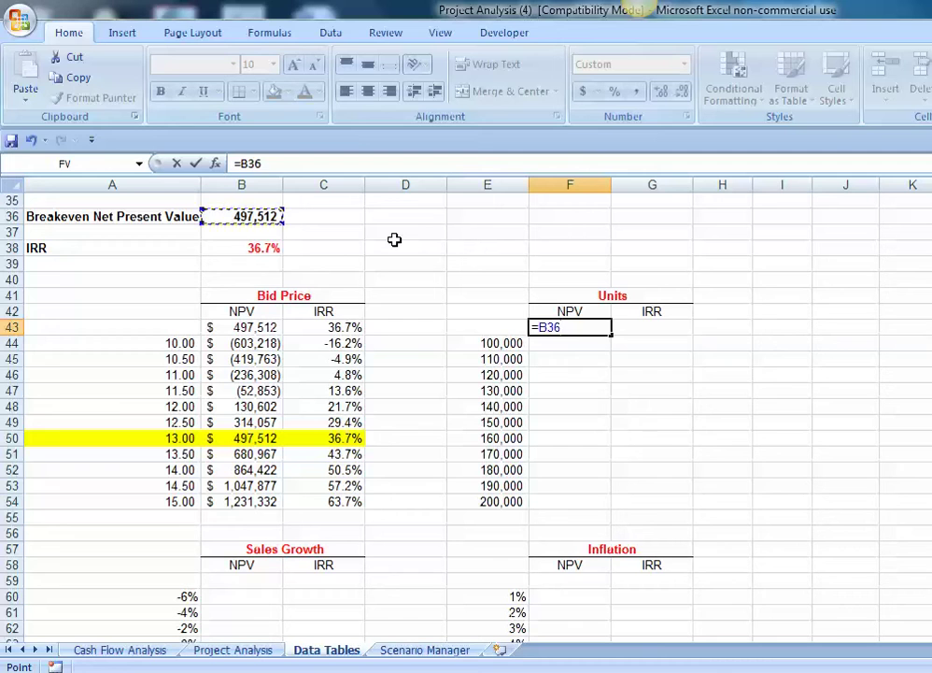
key(Return)
click(648, 328)
text(=)
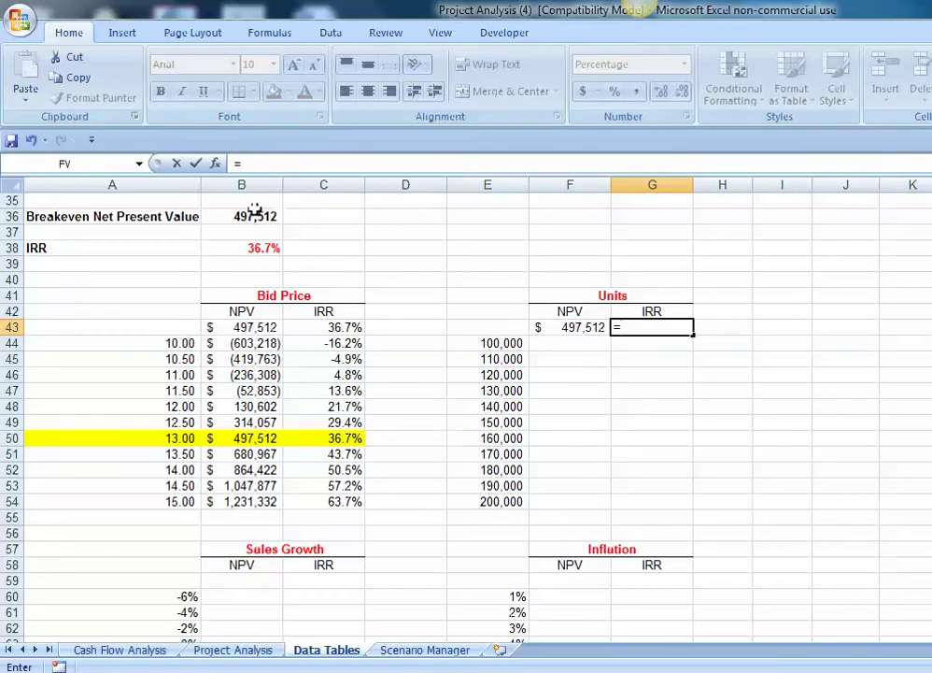
click(262, 248)
key(Return)
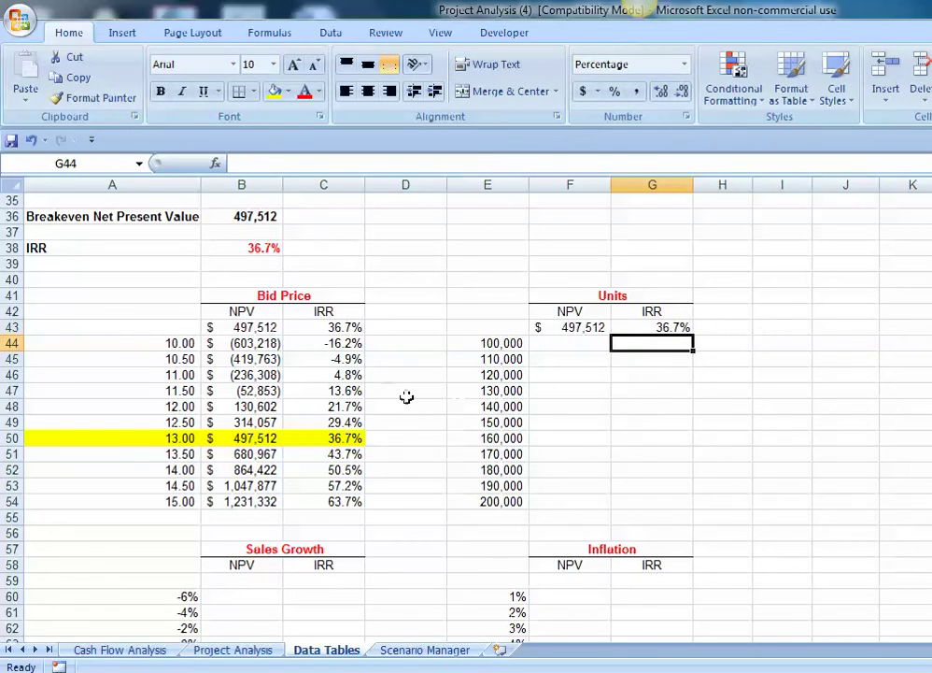
- Create a what-if data table over E43:G54 with the Units input B4 as the column input cell
click(497, 344)
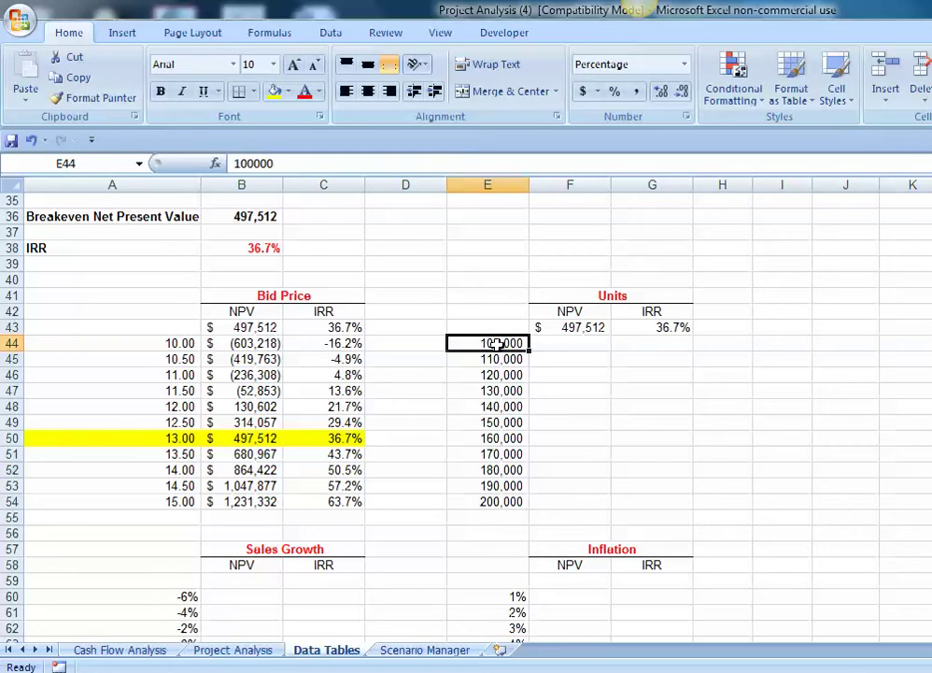
drag(486, 344, 503, 505)
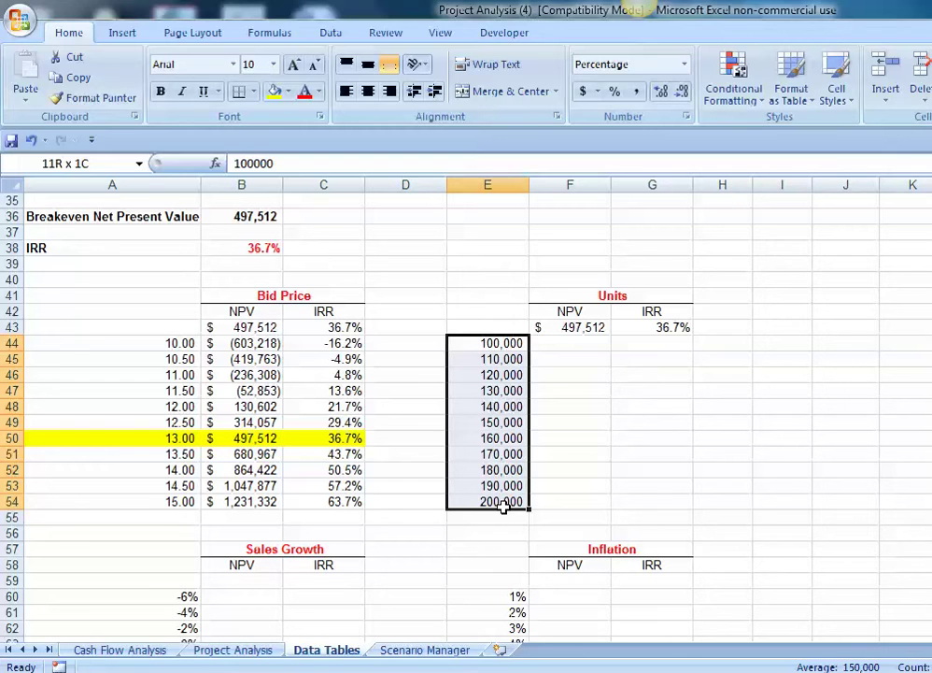
drag(503, 505, 505, 509)
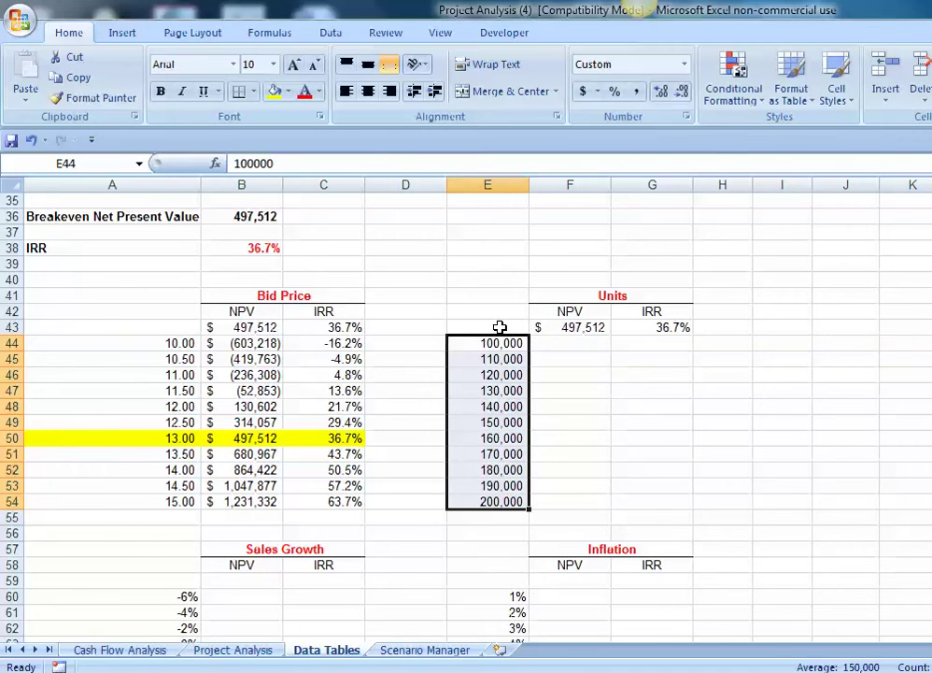
click(500, 327)
drag(500, 327, 638, 496)
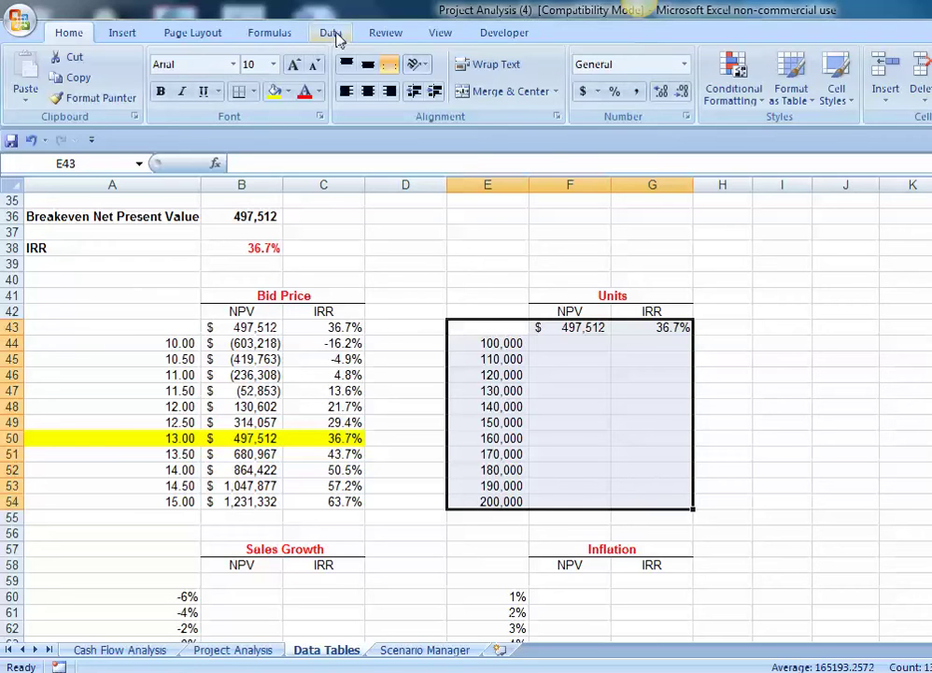
click(332, 34)
click(828, 100)
click(874, 164)
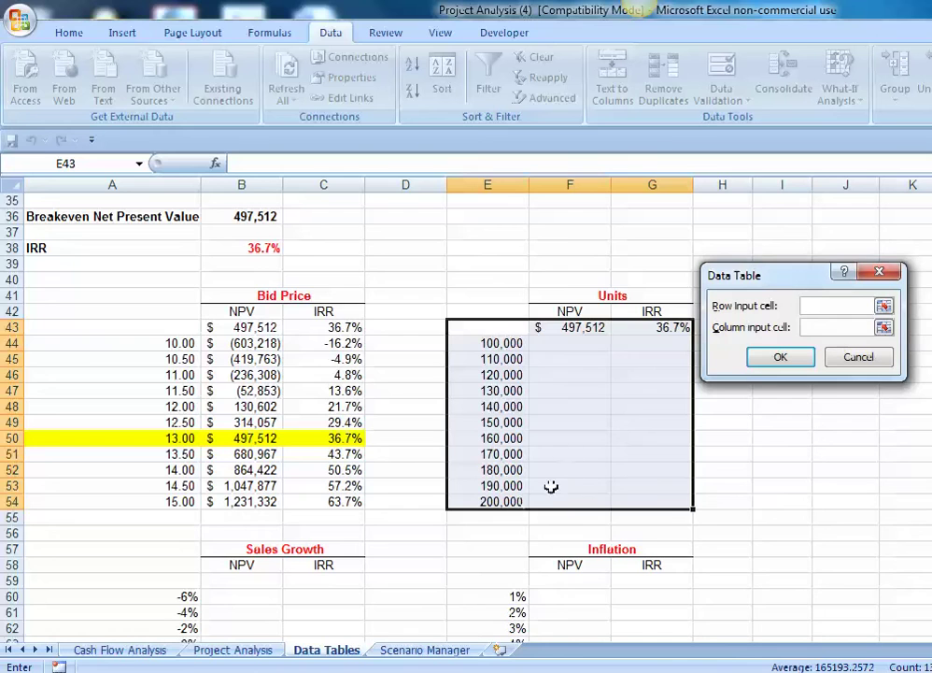
click(487, 263)
scroll(473, 262, up, 4)
scroll(473, 261, up, 7)
click(263, 248)
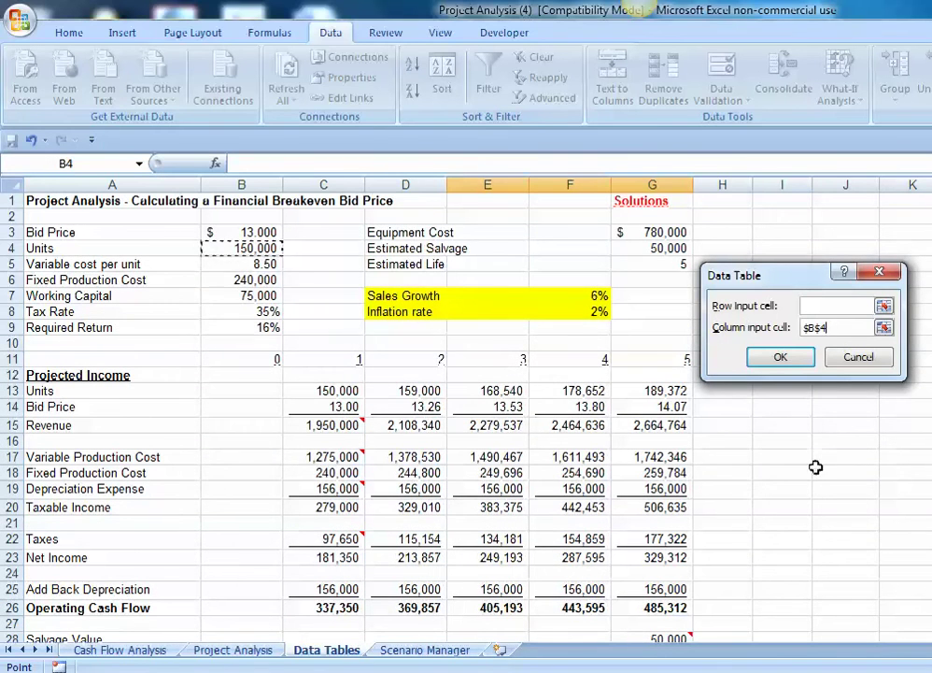
click(782, 359)
click(775, 425)
- Highlight the 150,000 row of the Units data table, E49:G49, in yellow
scroll(771, 430, down, 5)
scroll(771, 430, down, 7)
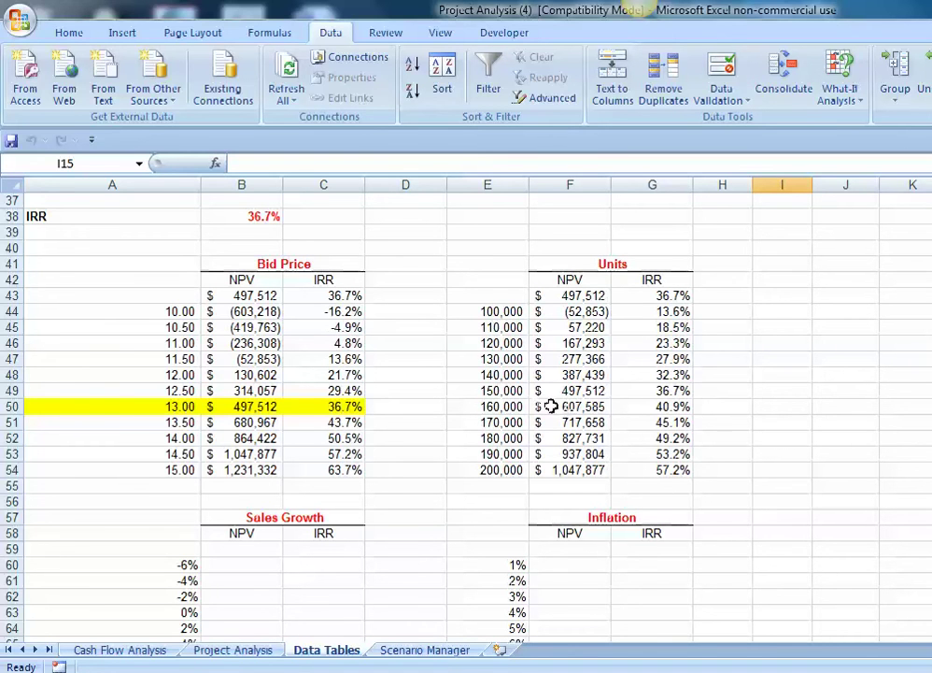
drag(499, 390, 632, 395)
click(70, 33)
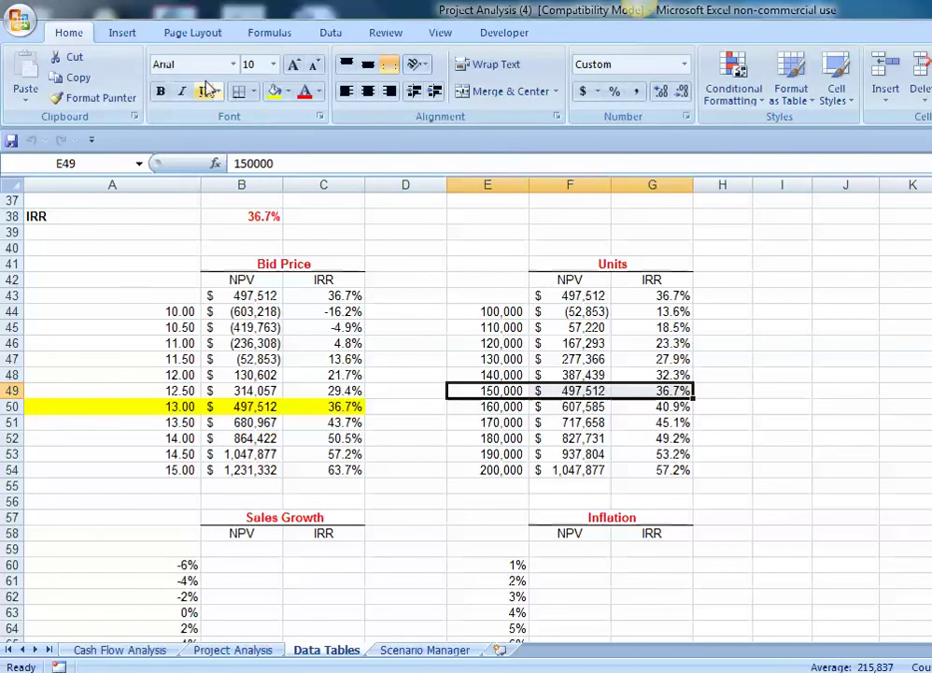
click(274, 94)
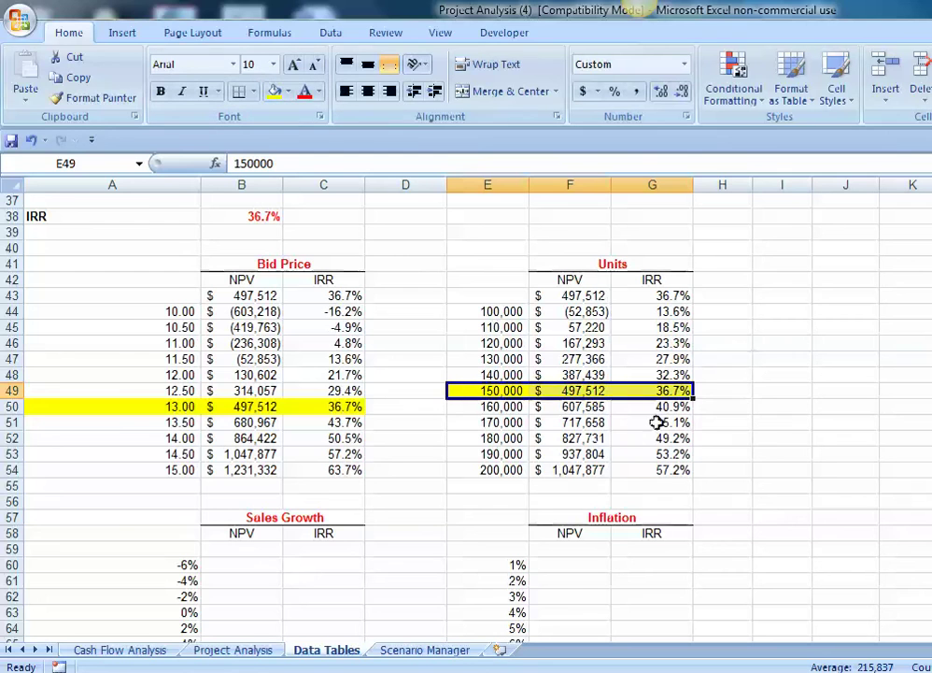
click(728, 343)
scroll(778, 354, up, 1)
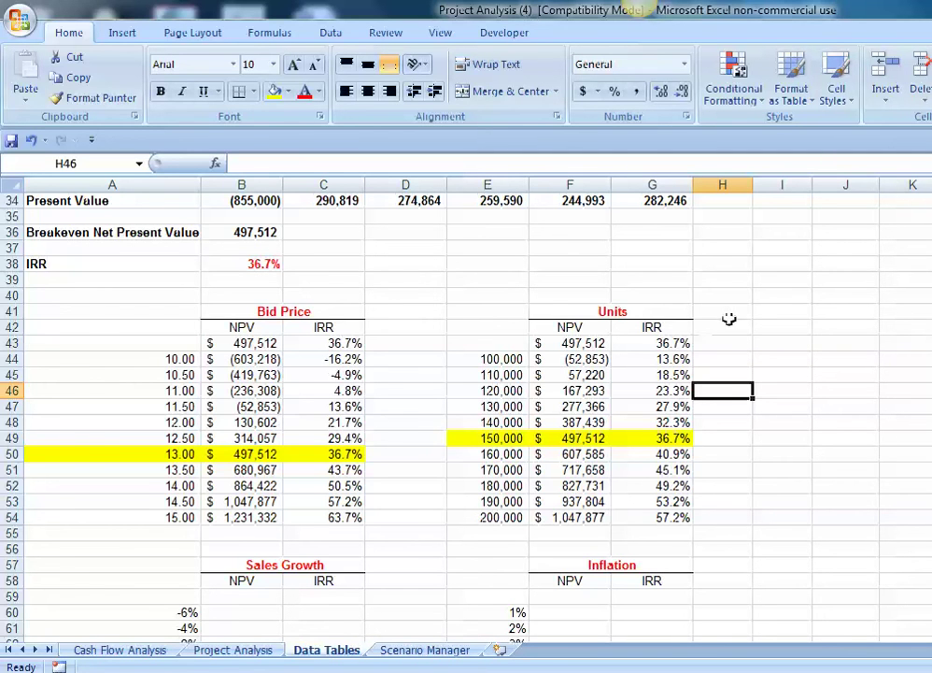
- Link the Sales Growth table's NPV cell B59 to B36 and its IRR cell C59 to B38
scroll(757, 334, down, 4)
click(276, 408)
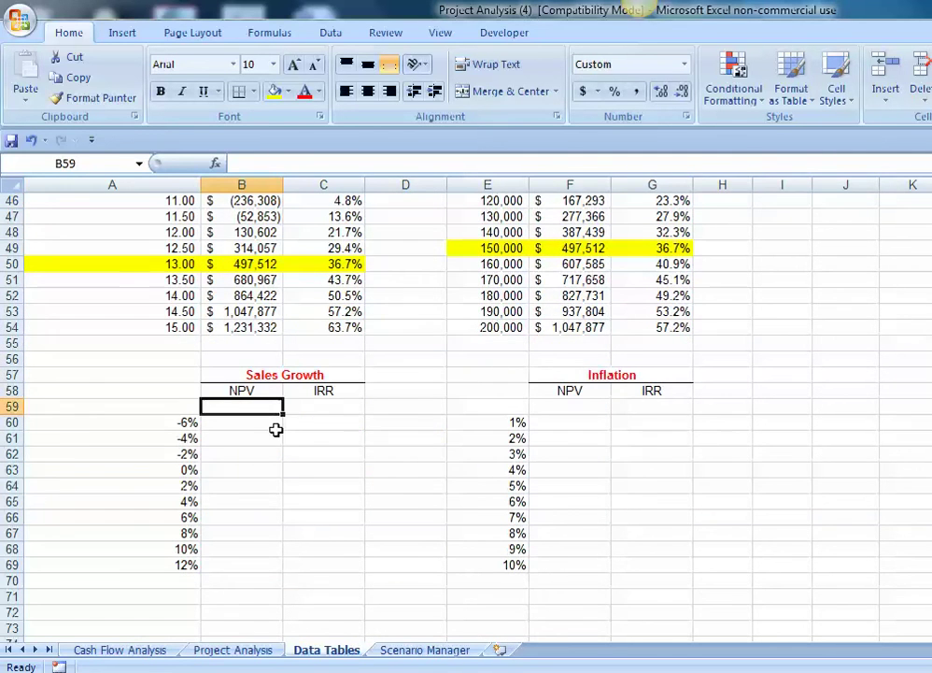
text(=)
scroll(280, 373, up, 5)
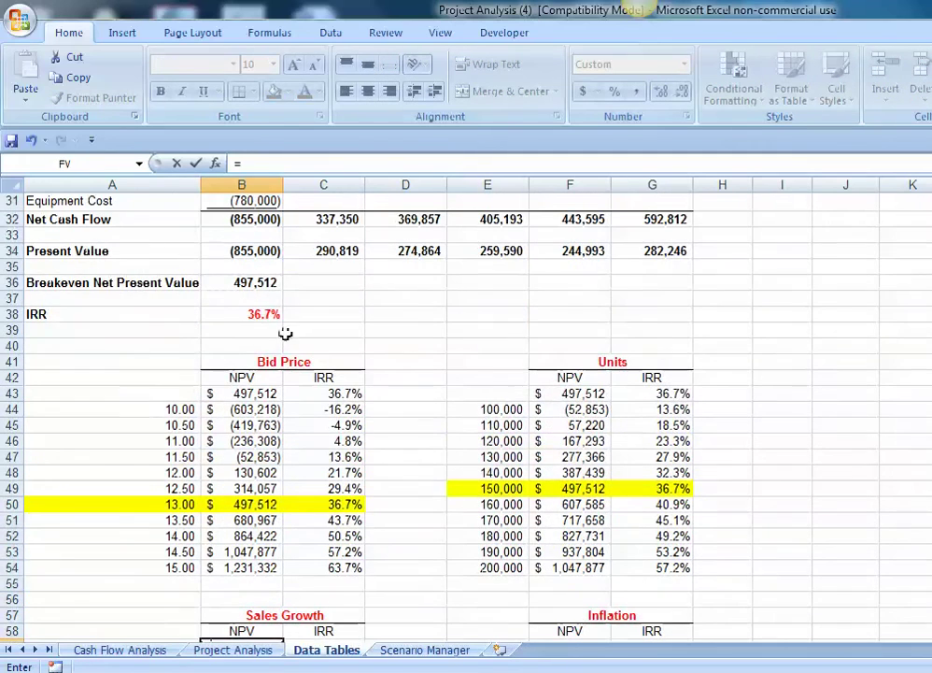
click(261, 283)
key(Return)
click(335, 611)
text(=)
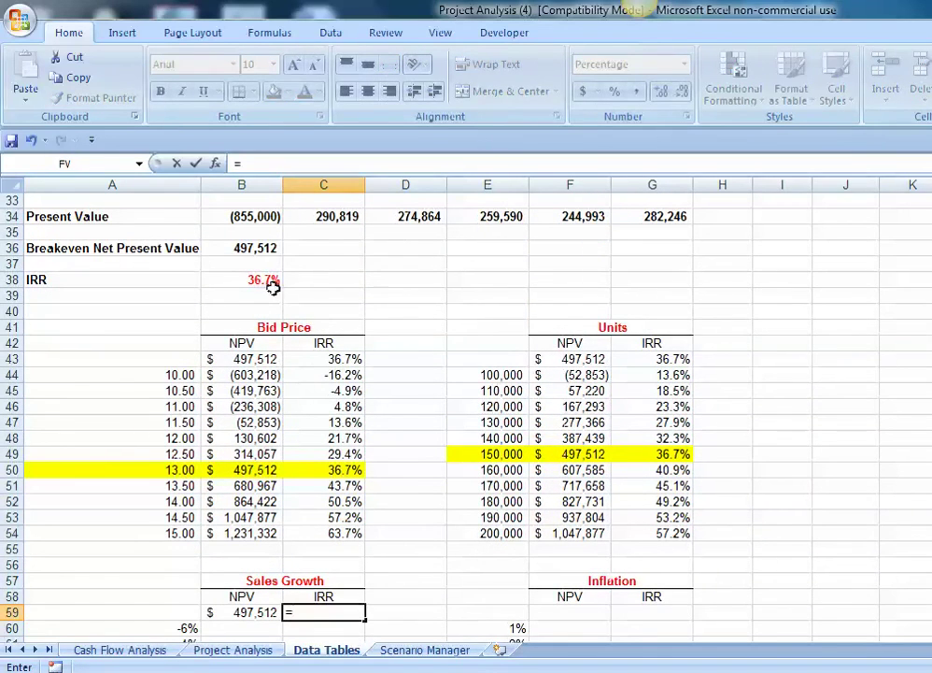
click(266, 283)
key(Return)
- Create a what-if data table over A59:C69 with the Sales Growth input F7 as the column input cell
scroll(375, 505, down, 5)
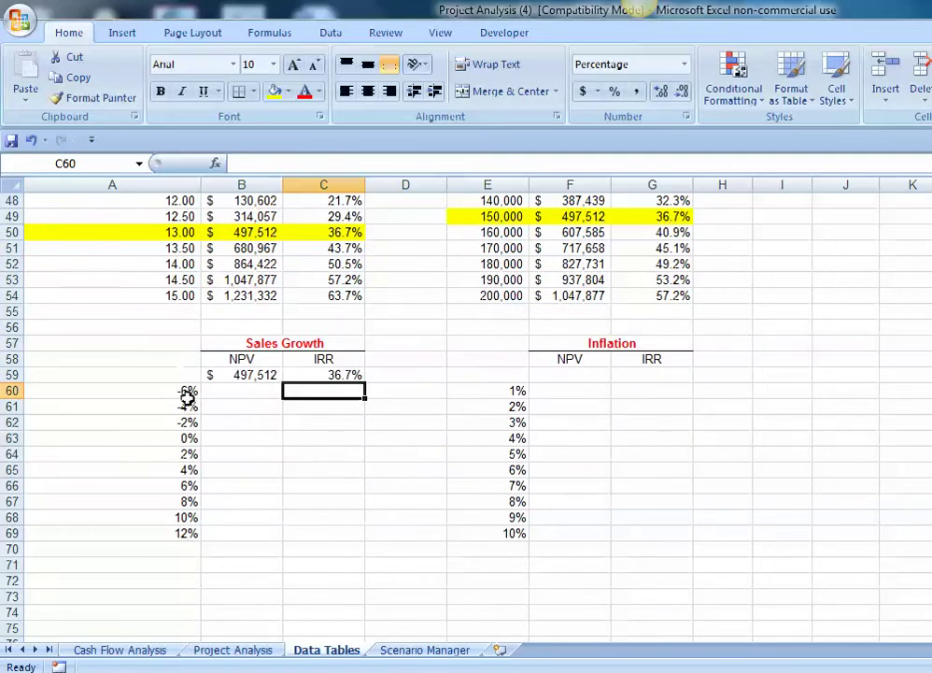
drag(180, 372, 342, 533)
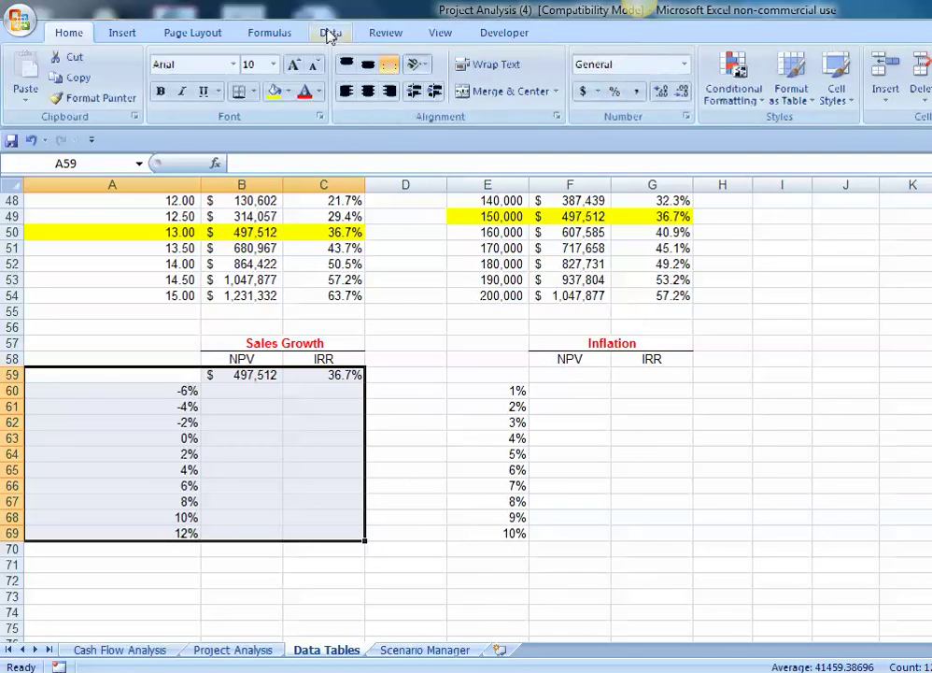
click(329, 34)
click(840, 93)
click(859, 160)
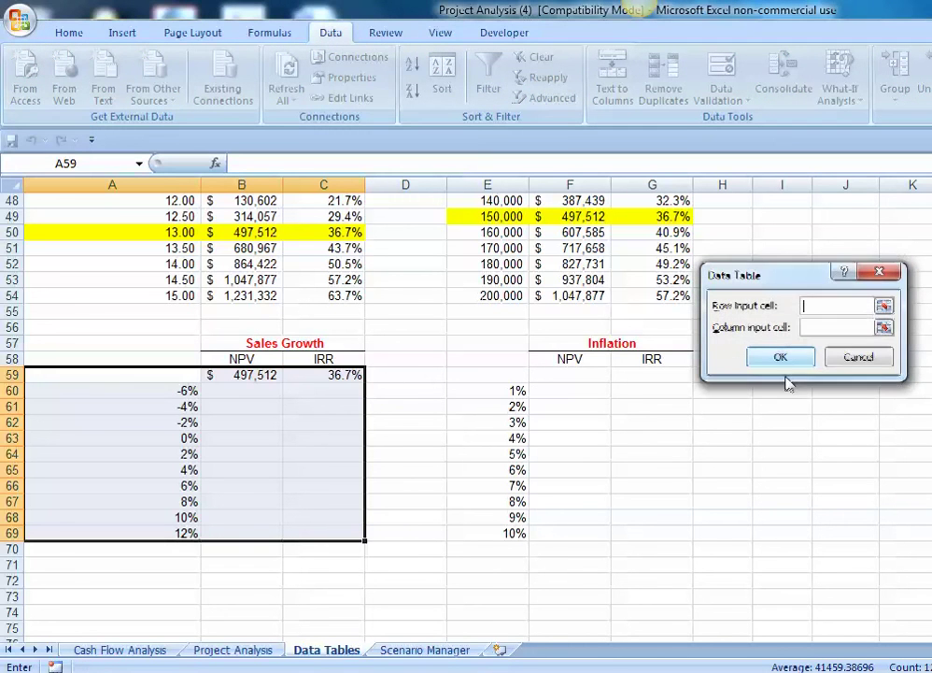
click(811, 327)
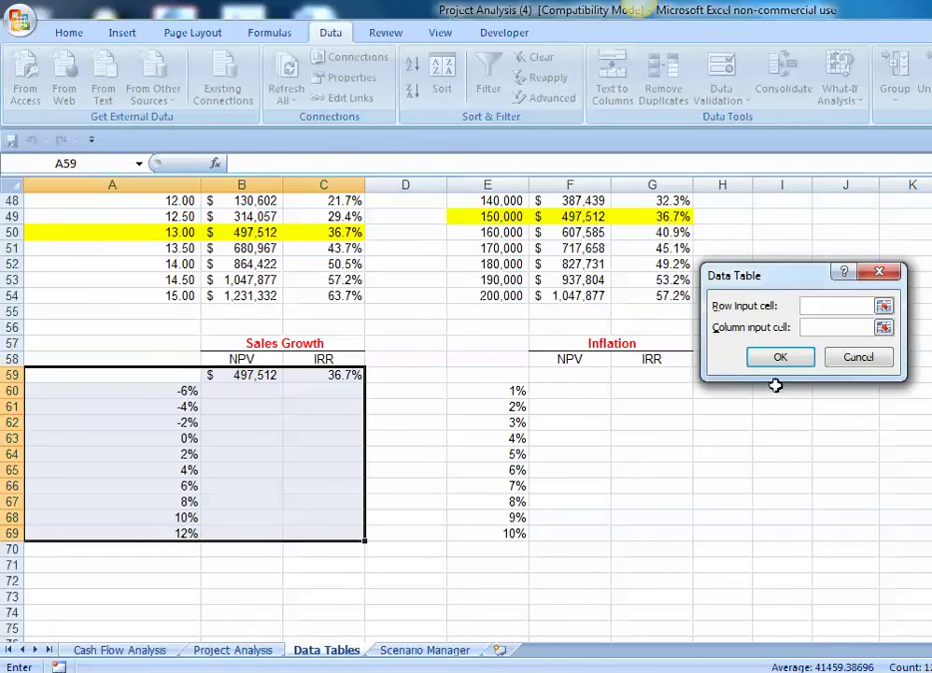
scroll(761, 308, up, 8)
scroll(764, 241, up, 7)
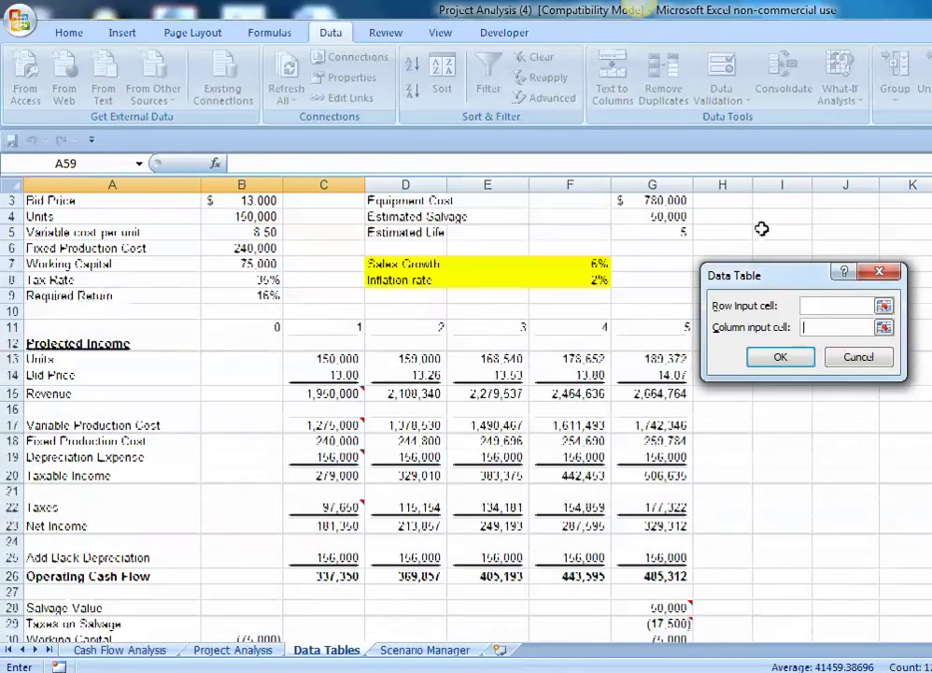
click(607, 265)
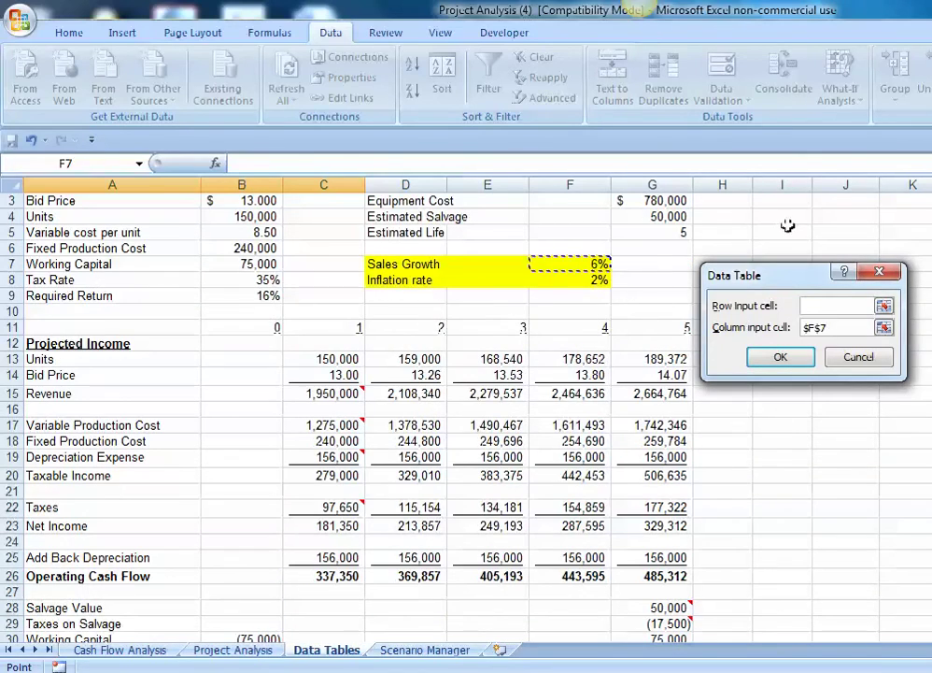
click(780, 360)
scroll(771, 425, down, 13)
scroll(775, 423, down, 2)
click(703, 468)
- Link the Inflation table's NPV cell F59 to B36 and its IRR cell G59 to B38
click(572, 372)
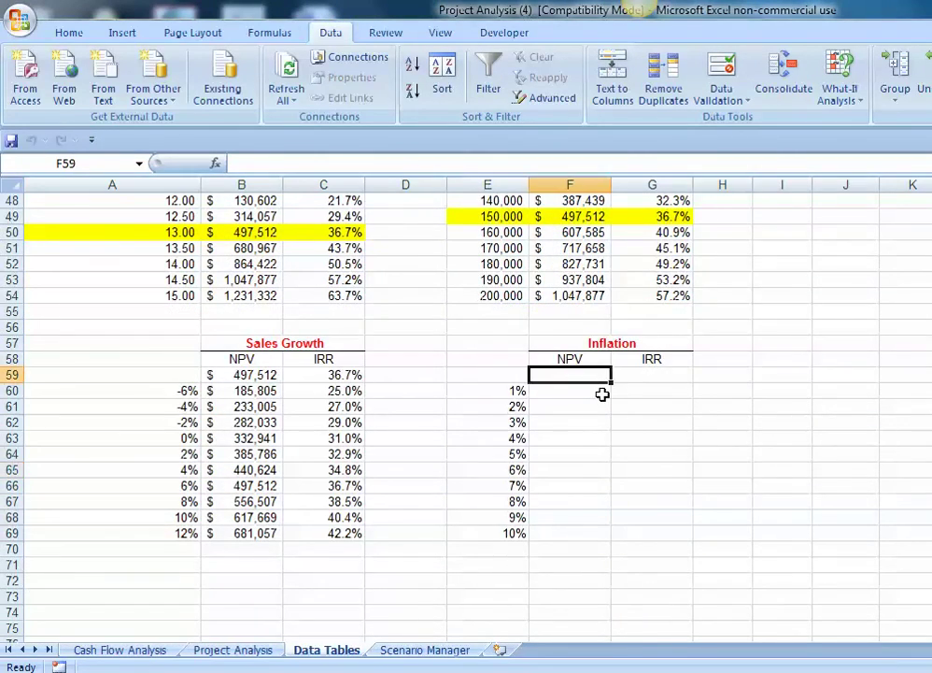
text(=)
scroll(658, 390, up, 6)
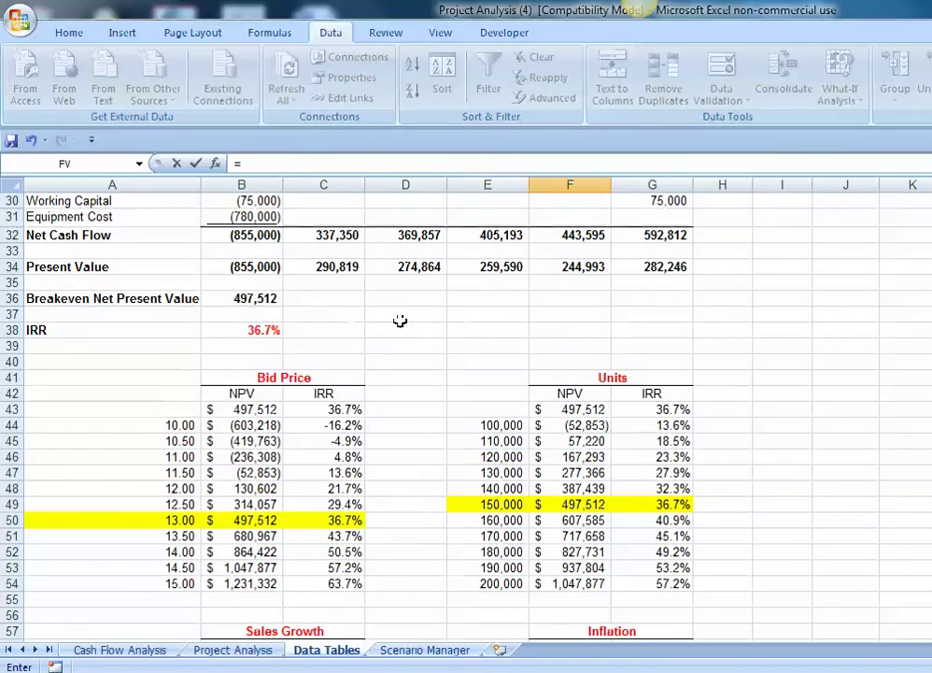
click(247, 297)
key(Return)
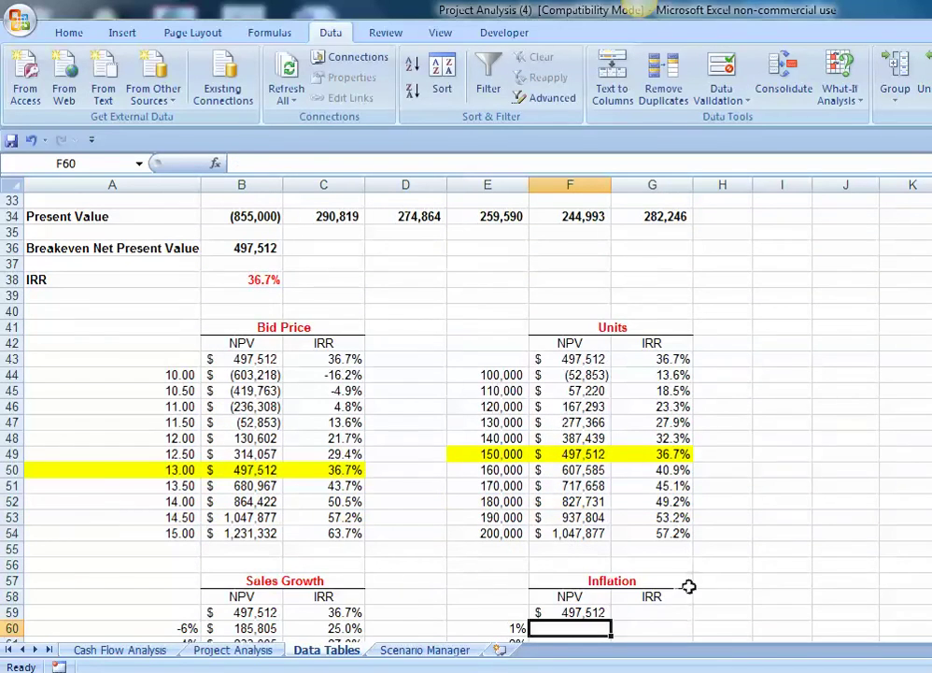
click(663, 609)
text(=)
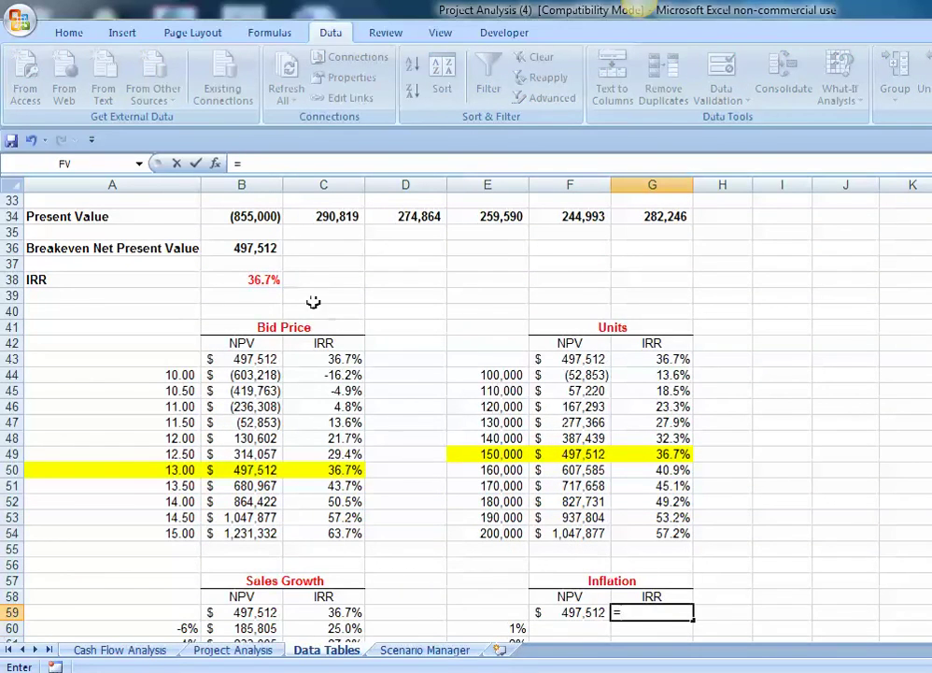
click(265, 279)
key(Return)
- Create a what-if data table over E59:G69 with the inflation rate input F8 as the column input cell
scroll(508, 354, down, 6)
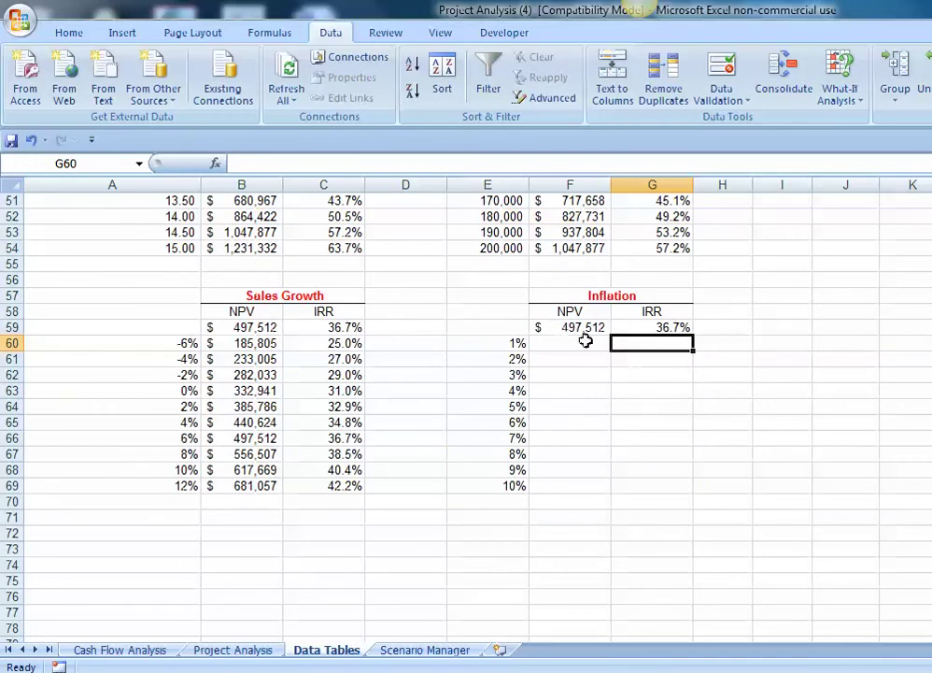
drag(514, 323, 662, 485)
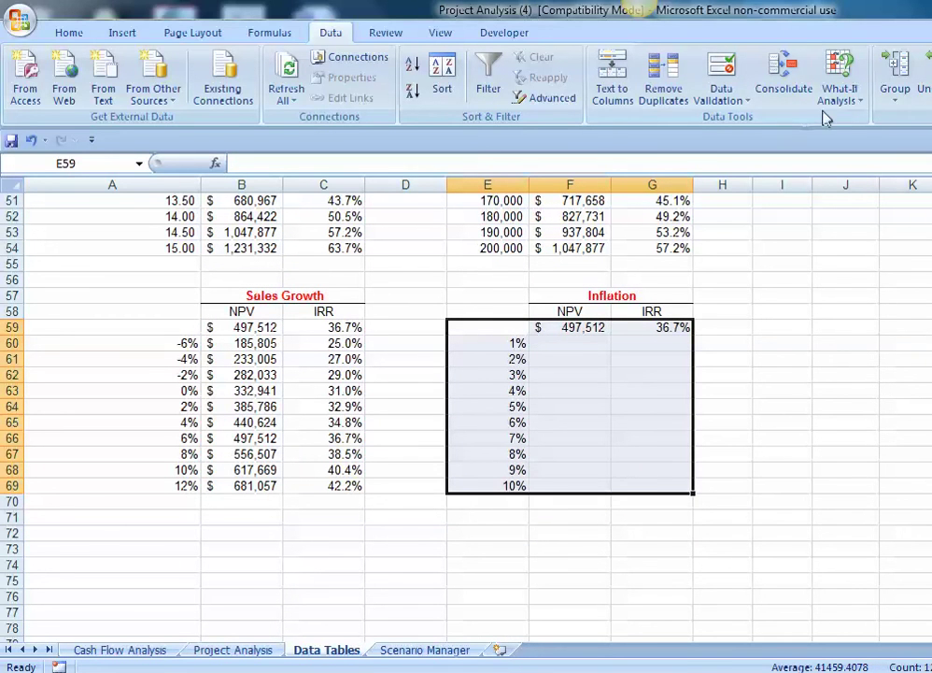
click(839, 89)
click(831, 161)
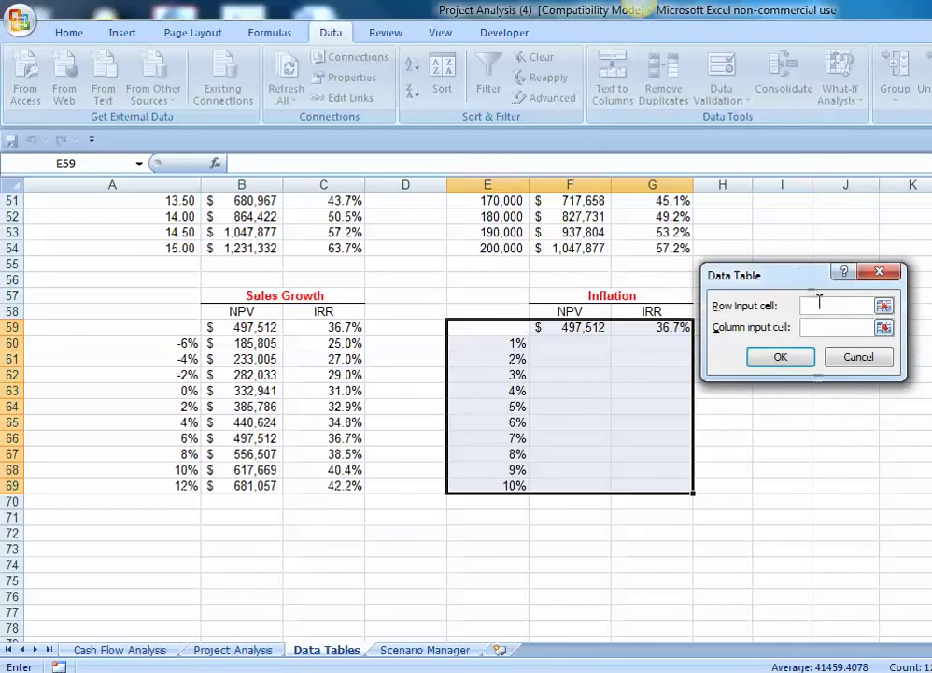
scroll(799, 266, up, 9)
scroll(780, 238, up, 6)
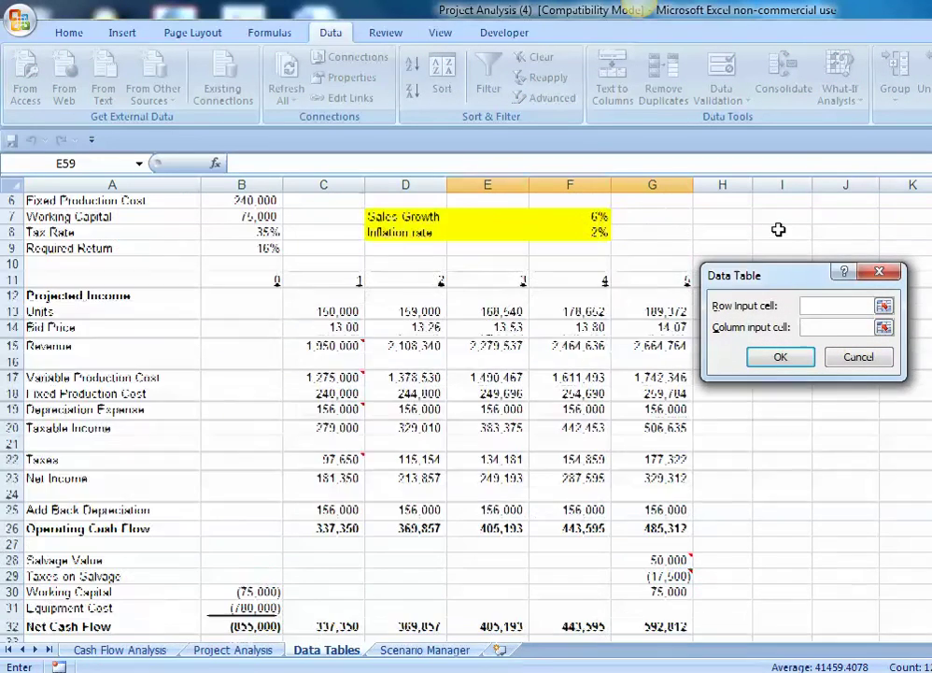
click(602, 234)
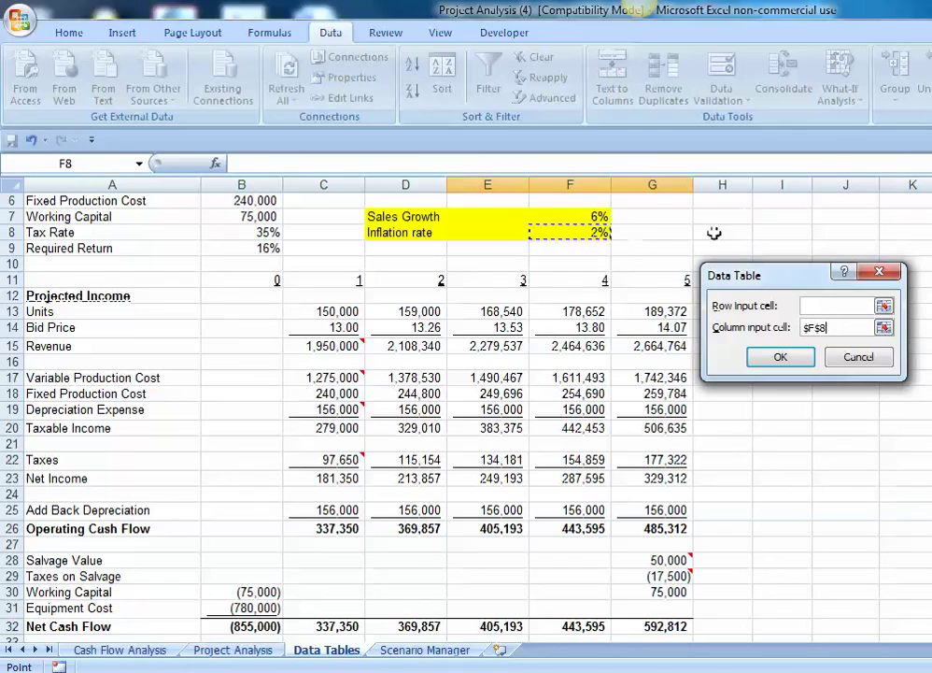
click(794, 361)
scroll(794, 396, down, 14)
click(807, 376)
scroll(808, 377, up, 2)
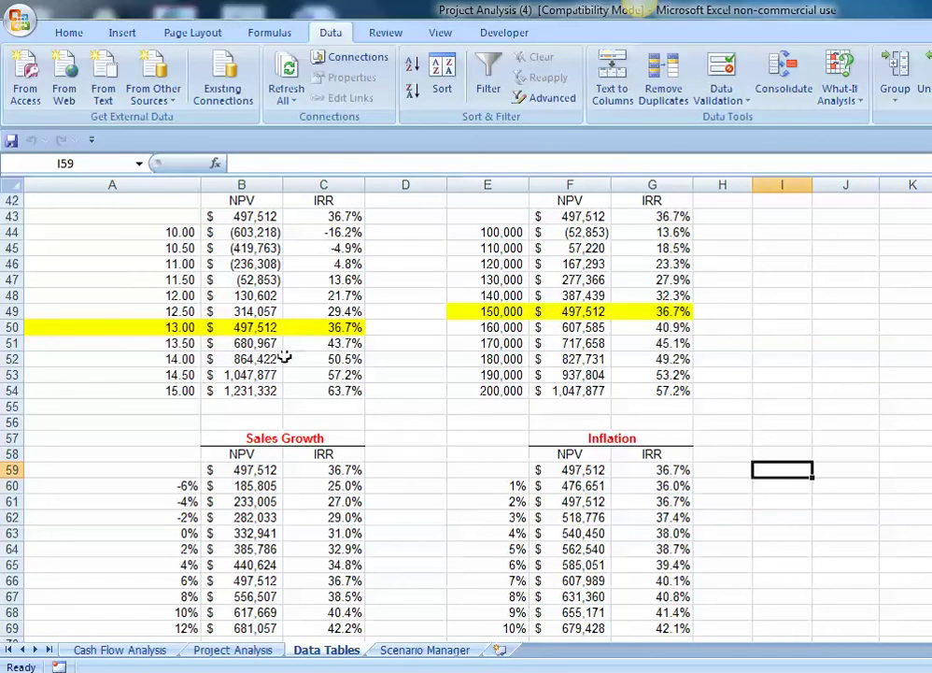
scroll(267, 369, up, 2)
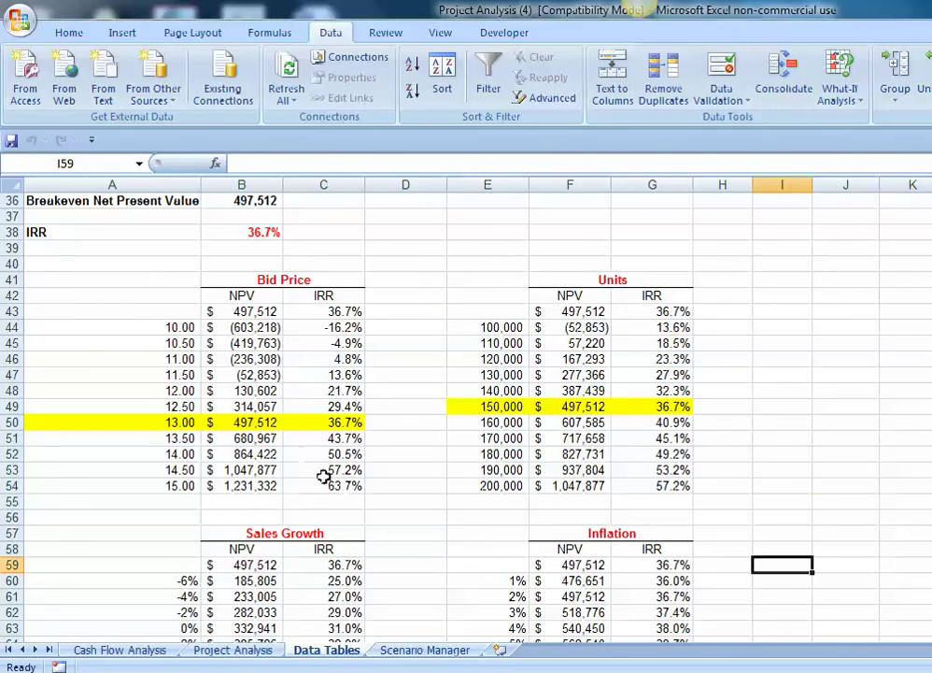